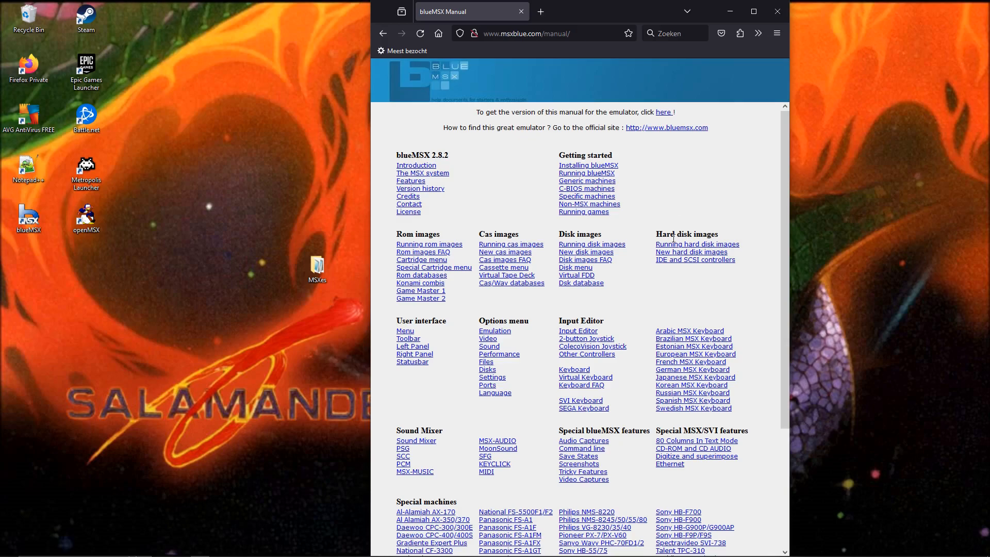
# - Download ideutils.zip from the Sunrise IDE section of the manual's IDE and SCSI controllers page, and close the browser
pyautogui.click(670, 262)
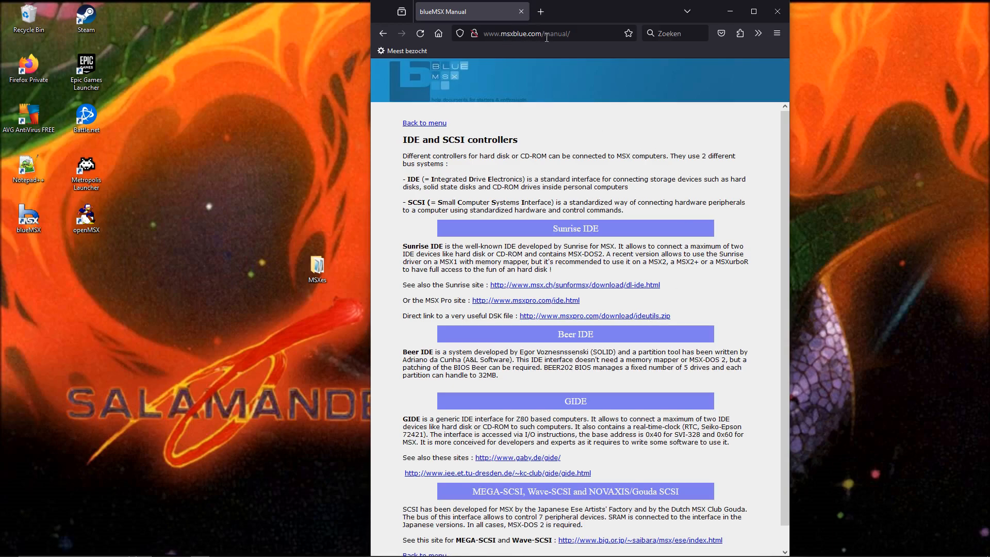
pyautogui.click(638, 320)
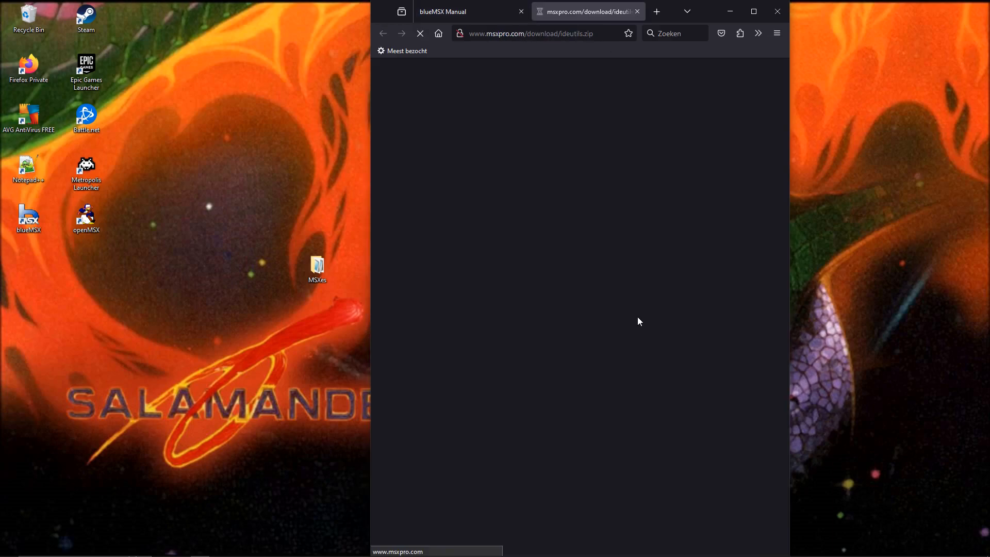
pyautogui.click(777, 11)
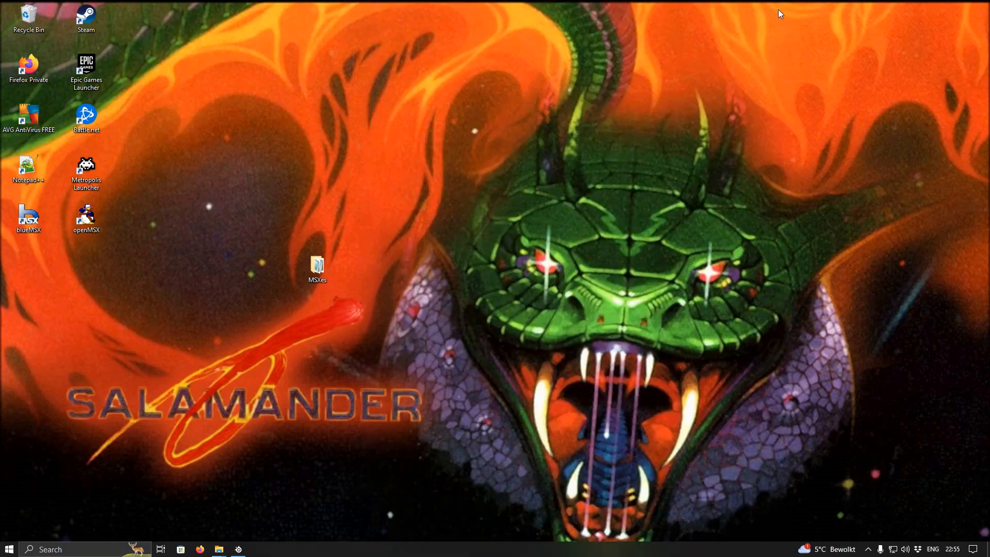
# - Move ideutils.dsk from the MSXes folder into the openMSX systemroms folder, and minimize both File Explorer windows
pyautogui.moveTo(219, 549)
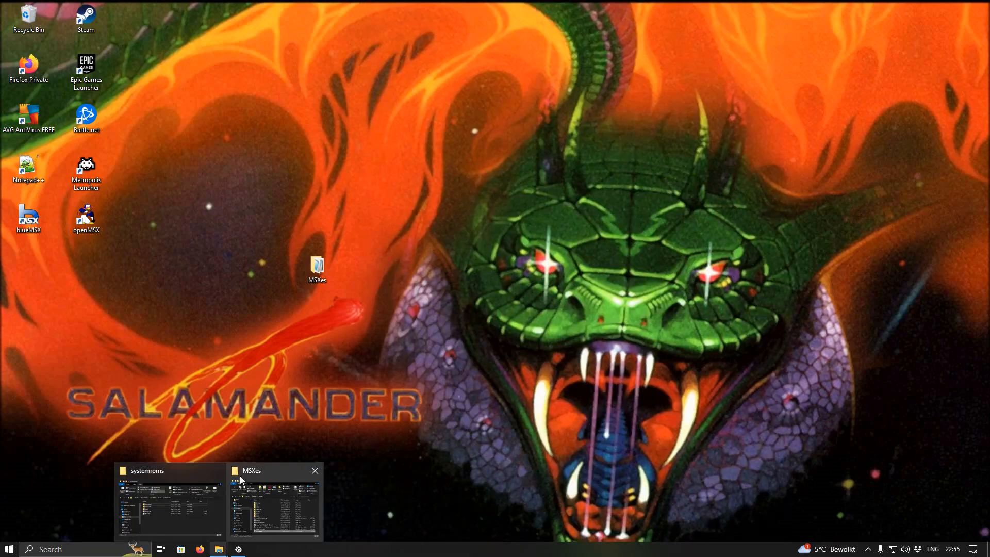
pyautogui.click(258, 464)
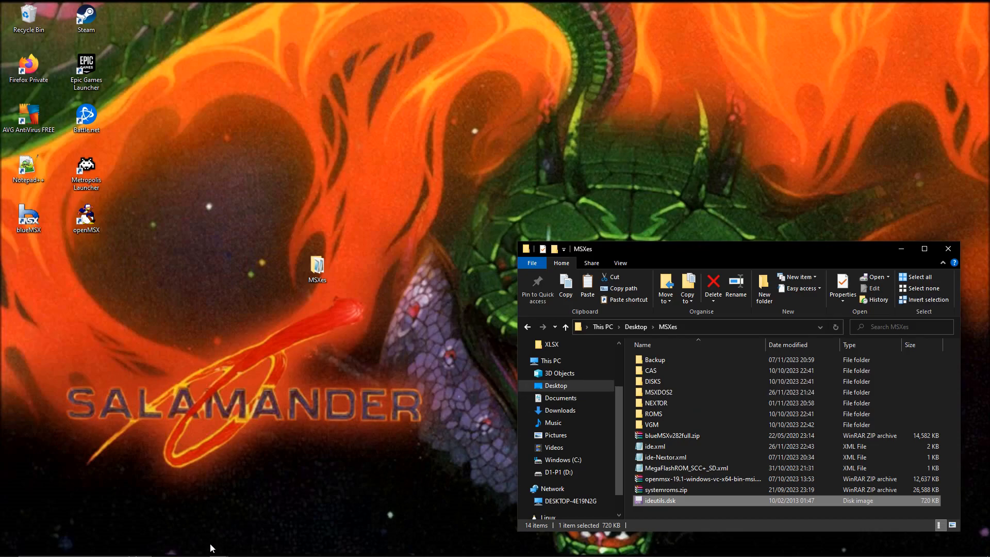
pyautogui.moveTo(219, 549)
pyautogui.click(181, 481)
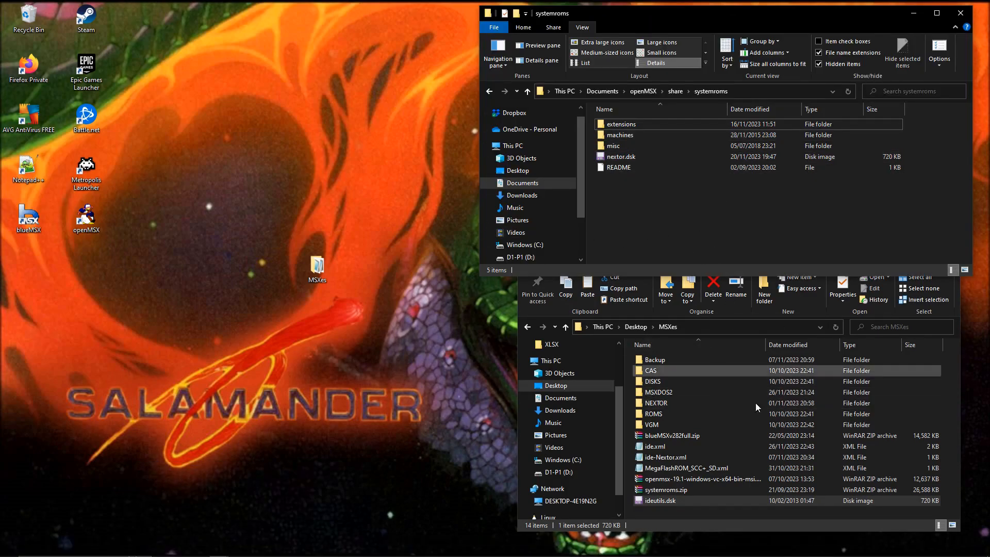
pyautogui.moveTo(666, 503); pyautogui.dragTo(665, 205)
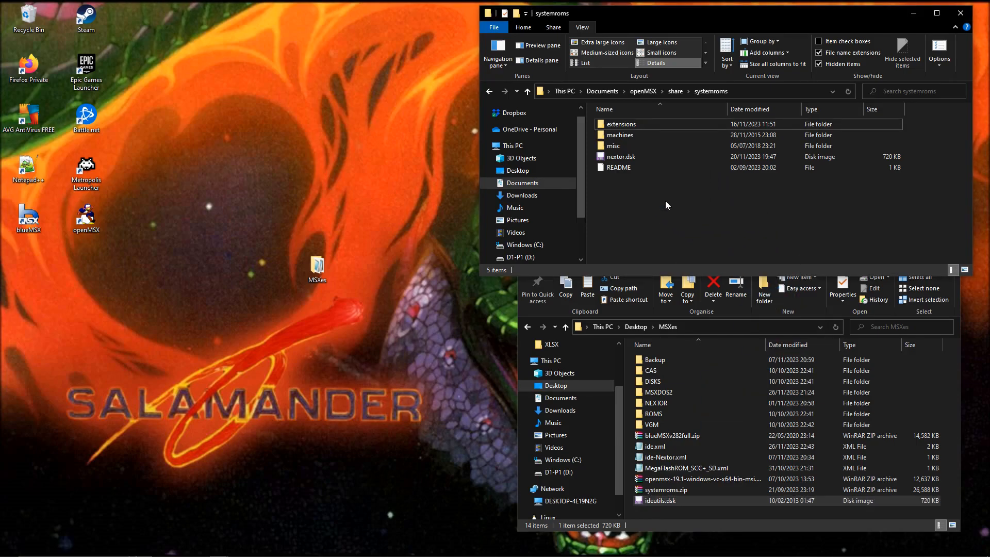
pyautogui.click(913, 13)
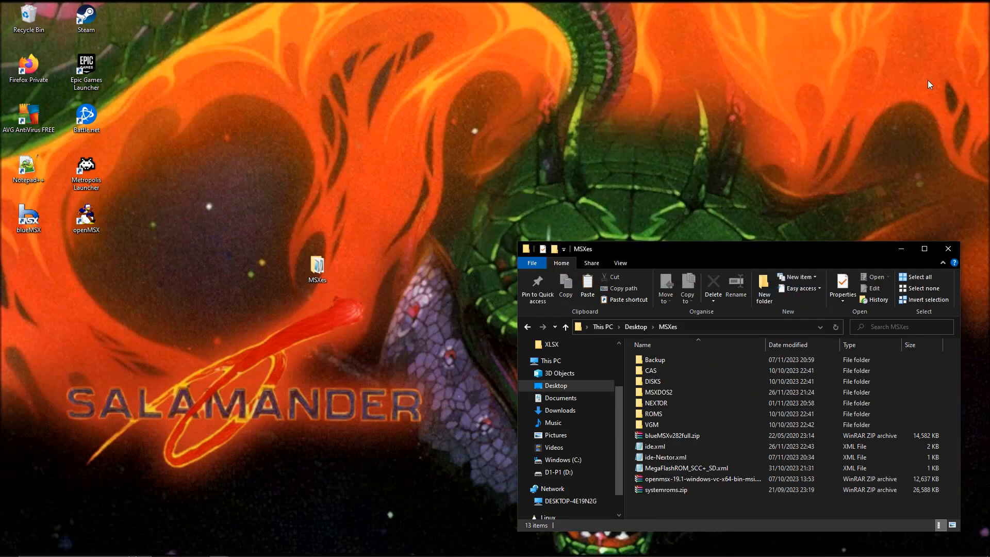
pyautogui.click(901, 248)
# - Launch blueMSX and accept MSXturboR as the MSX machine in the emulation properties
pyautogui.doubleClick(28, 216)
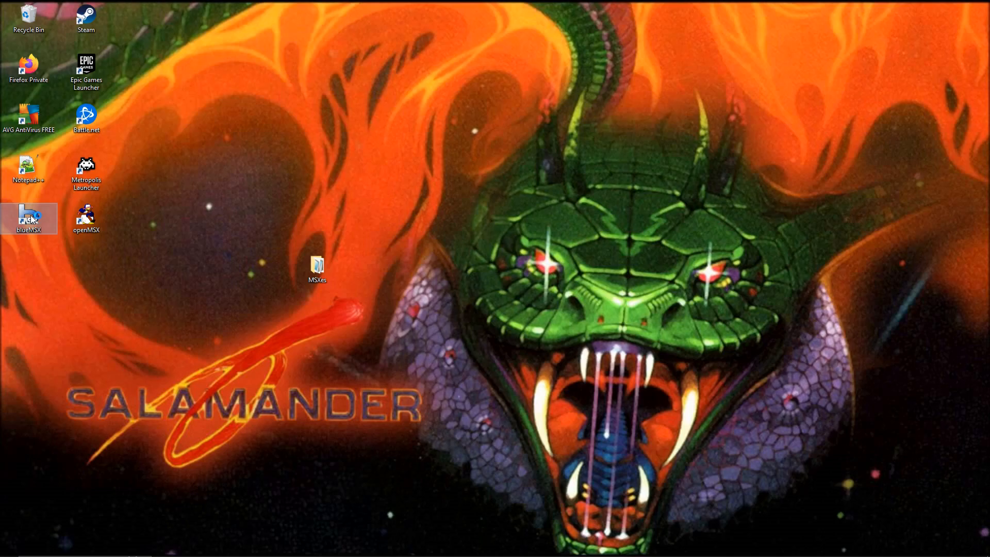
pyautogui.click(374, 104)
pyautogui.click(389, 156)
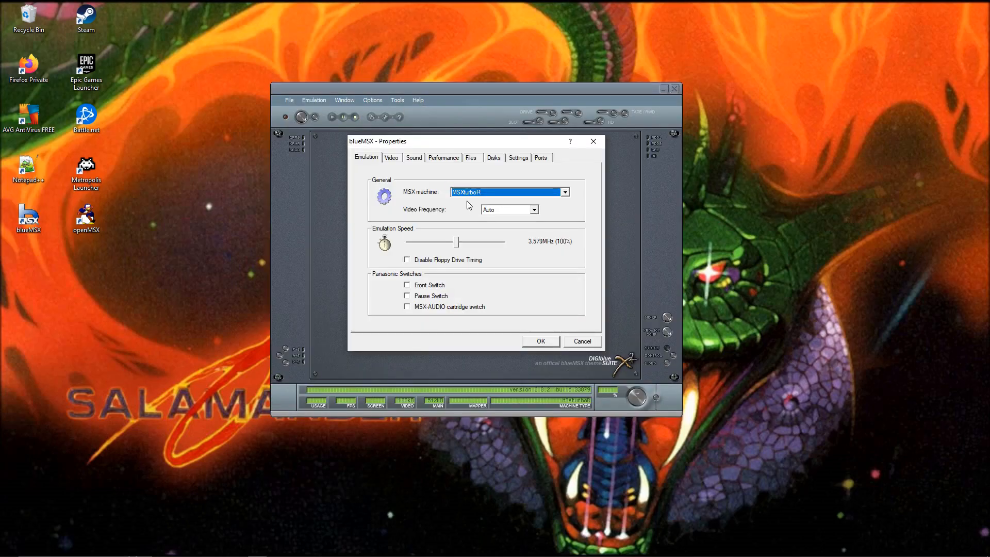
pyautogui.click(538, 341)
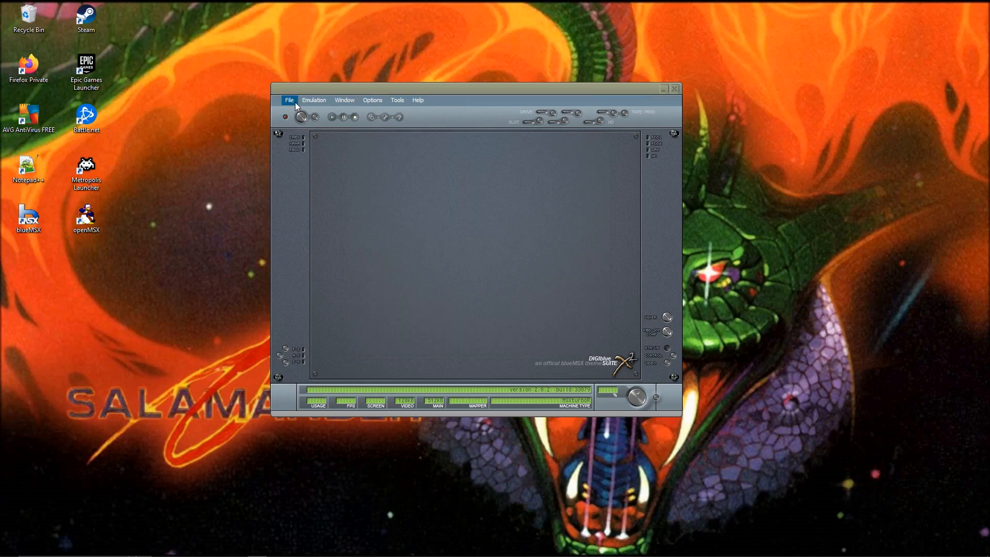
# - Insert the ideutils.dsk disk image from the systemroms folder into disk drive A
pyautogui.click(295, 103)
pyautogui.moveTo(314, 137)
pyautogui.click(448, 137)
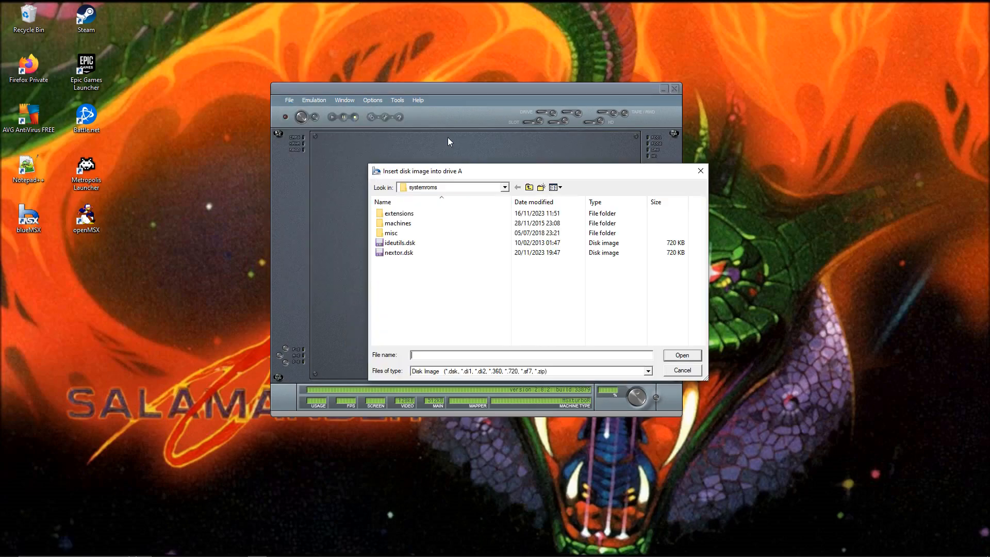
pyautogui.click(413, 243)
pyautogui.click(682, 355)
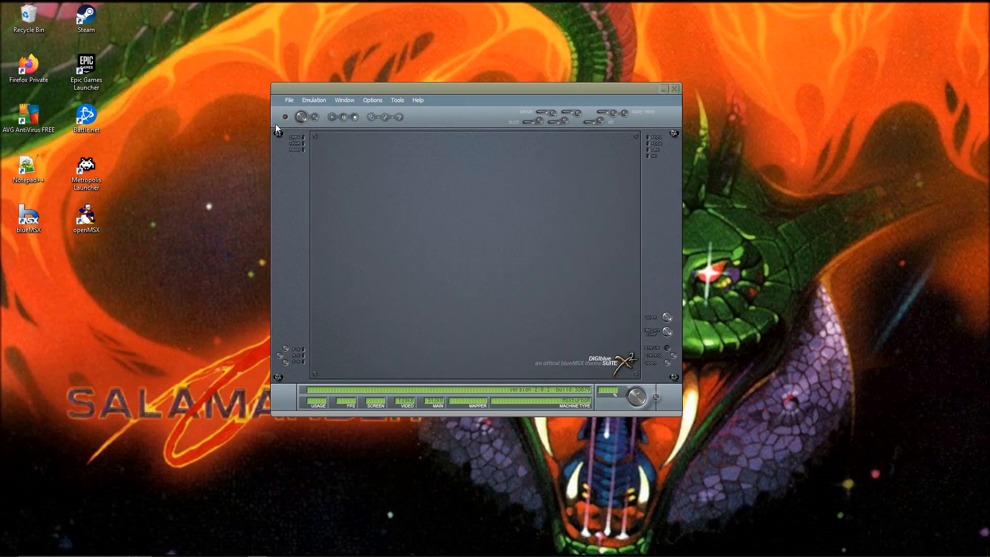
# - Insert the special Sunrise IDE cartridge into cartridge slot 1 and stop the emulation
pyautogui.click(289, 100)
pyautogui.moveTo(308, 117)
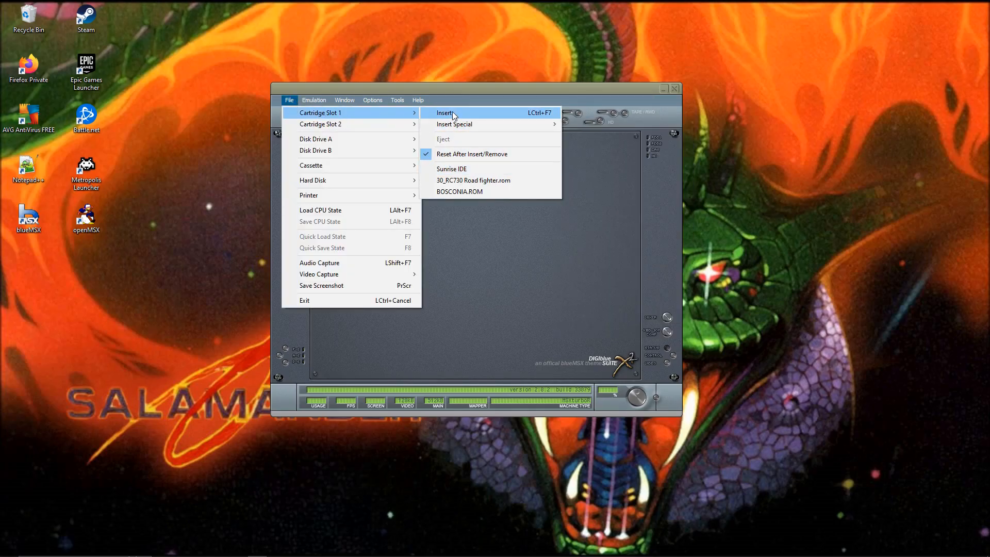
pyautogui.moveTo(456, 128)
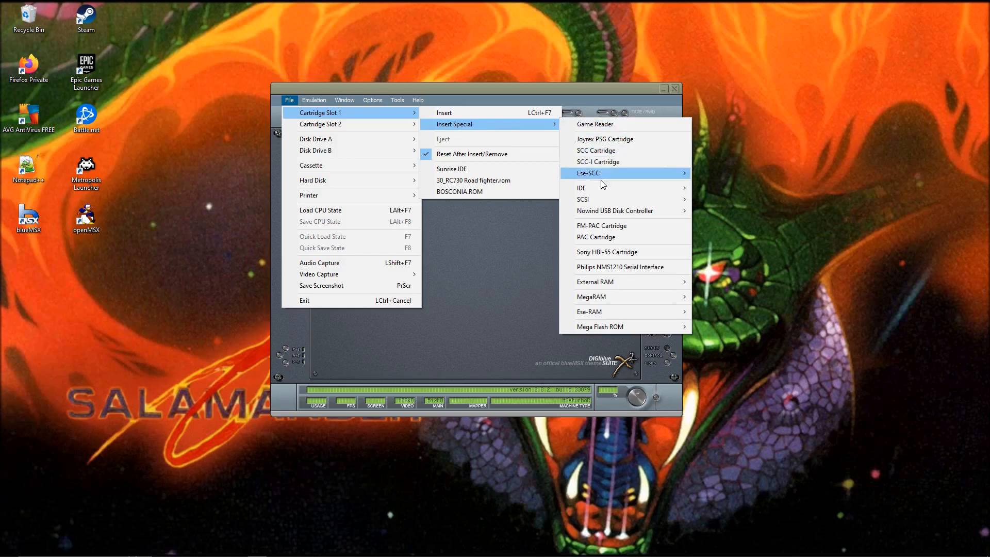
pyautogui.moveTo(598, 189)
pyautogui.click(719, 189)
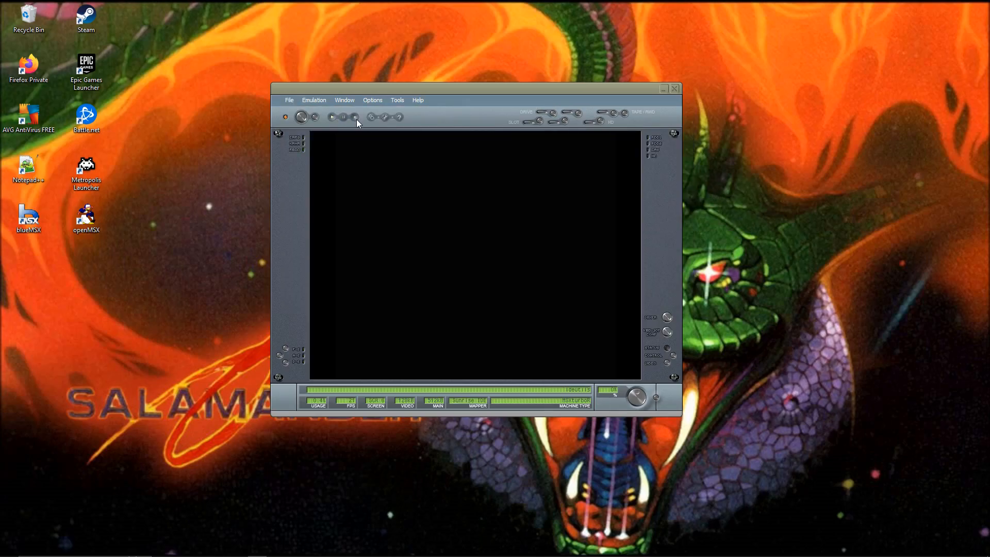
pyautogui.click(357, 120)
# - Begin a new hard disk image for the IDE0 Sunrise Primary drive, naming it HD1Master
pyautogui.click(291, 101)
pyautogui.click(291, 102)
pyautogui.click(289, 100)
pyautogui.moveTo(351, 181)
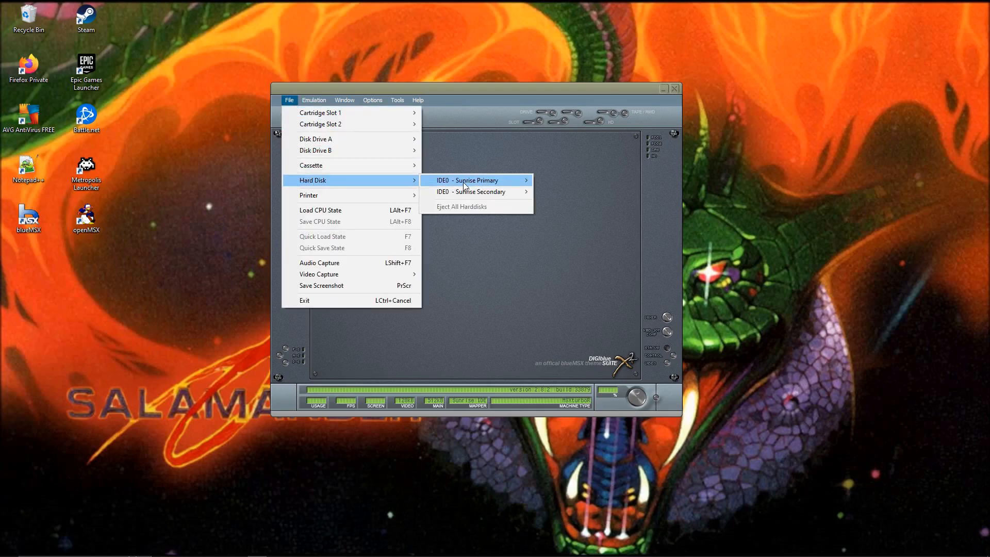
pyautogui.moveTo(502, 185)
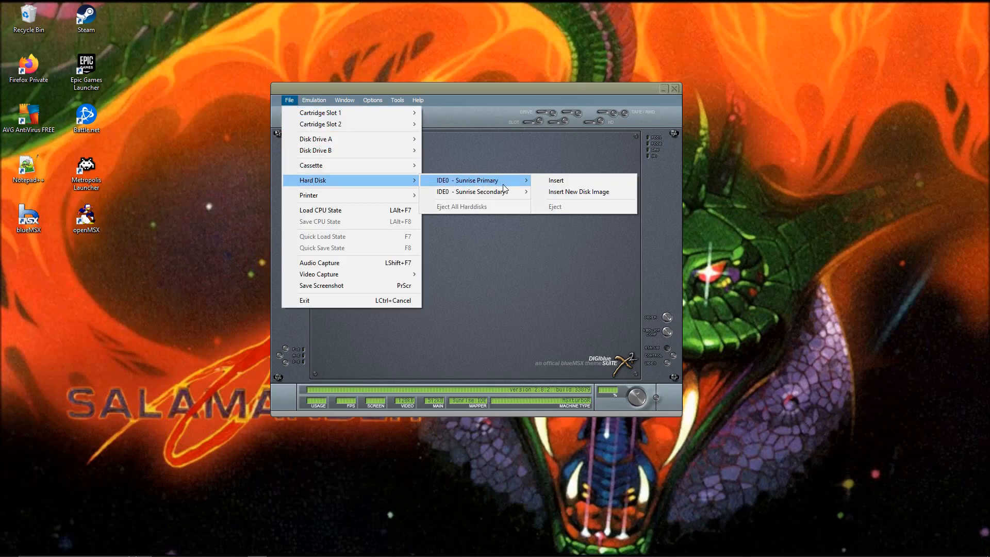
pyautogui.click(573, 194)
pyautogui.write('HD1Master')
# - Set the HD1Master image's disk size to 512 MB and create it
pyautogui.click(423, 369)
pyautogui.click(418, 368)
pyautogui.press('BackSpace')
pyautogui.press('BackSpace')
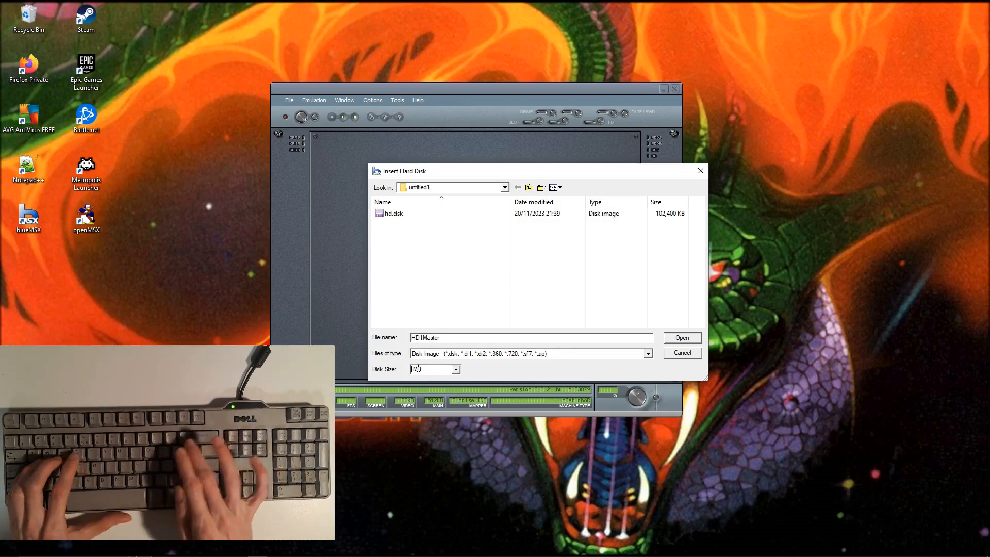
pyautogui.write('512')
pyautogui.click(460, 339)
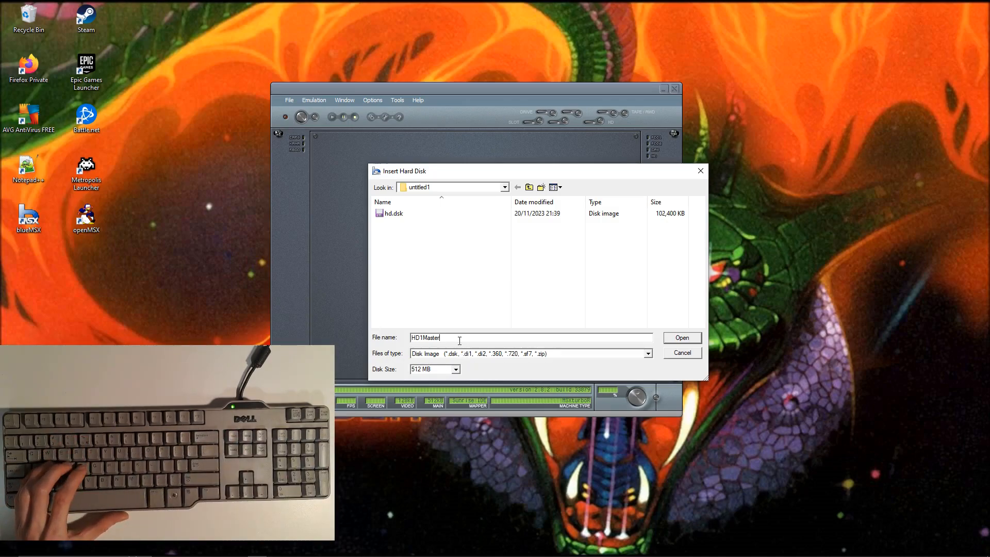
pyautogui.click(682, 337)
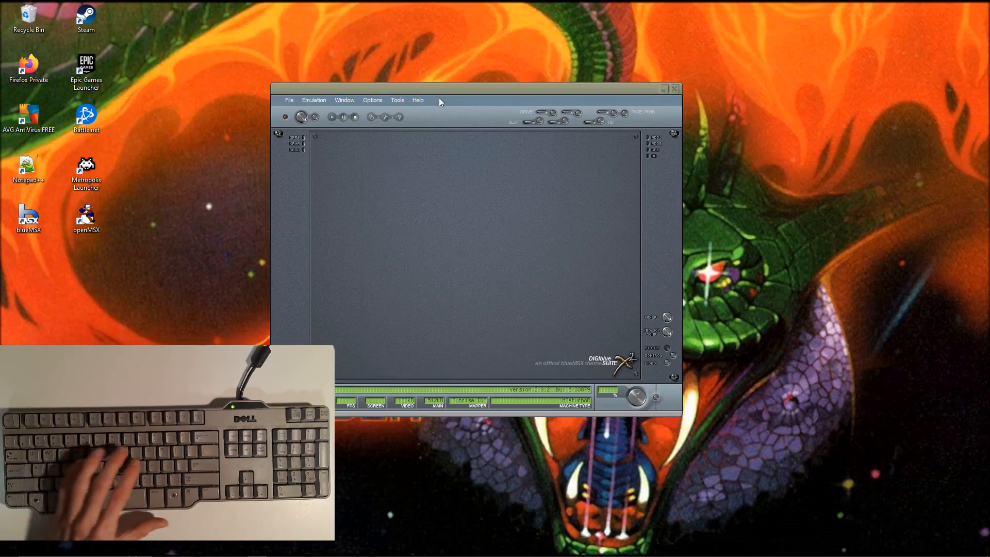
# - Start the emulated MSX and run idefdisk from the B: prompt
pyautogui.press('F9')
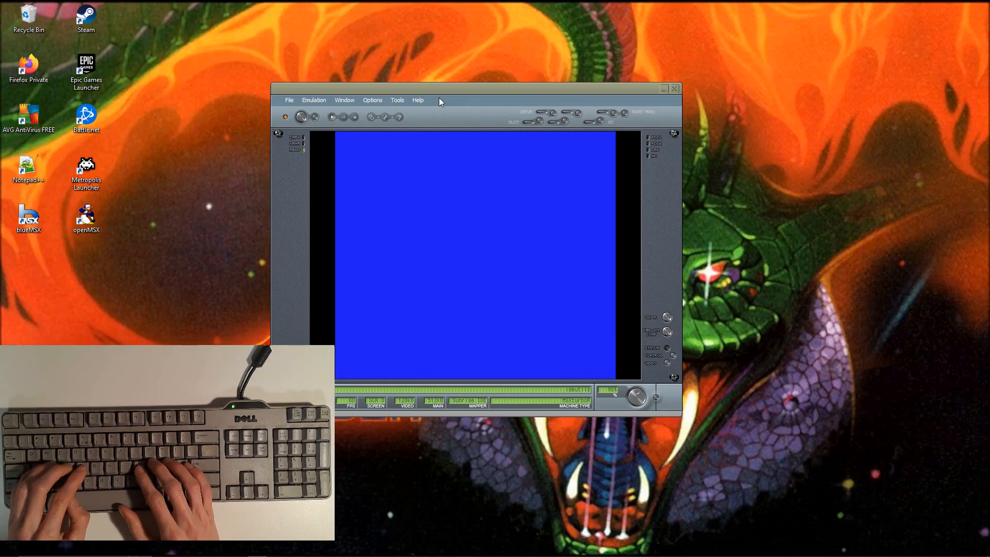
pyautogui.write('ide')
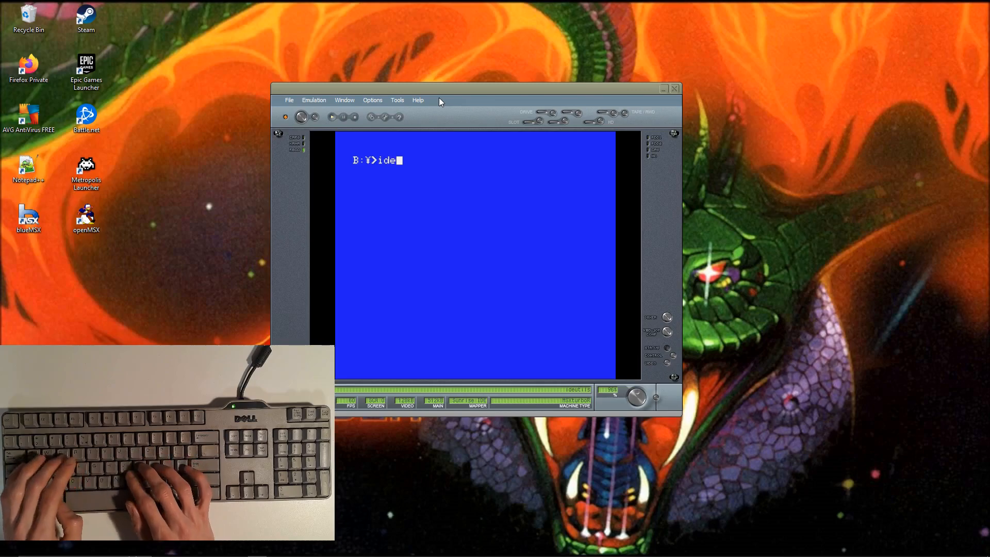
pyautogui.write('fdisk')
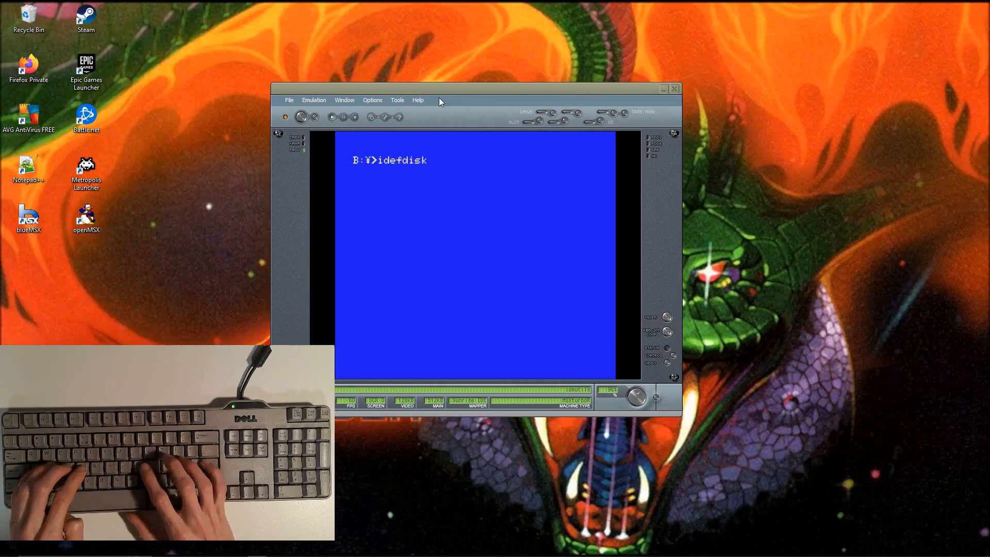
pyautogui.press('Return')
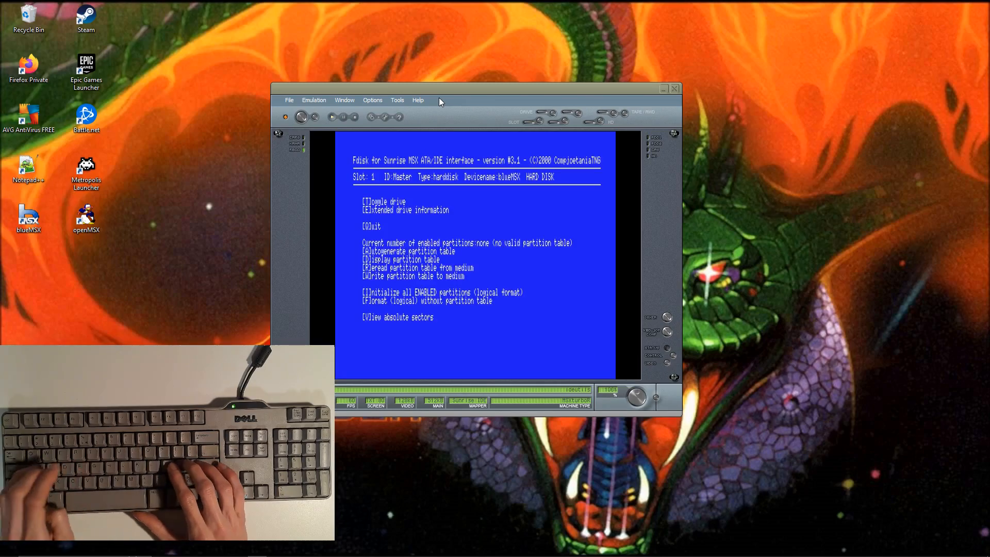
# - Autogenerate the partition table for the Sunrise master hard disk and write it to the medium
pyautogui.press('a')
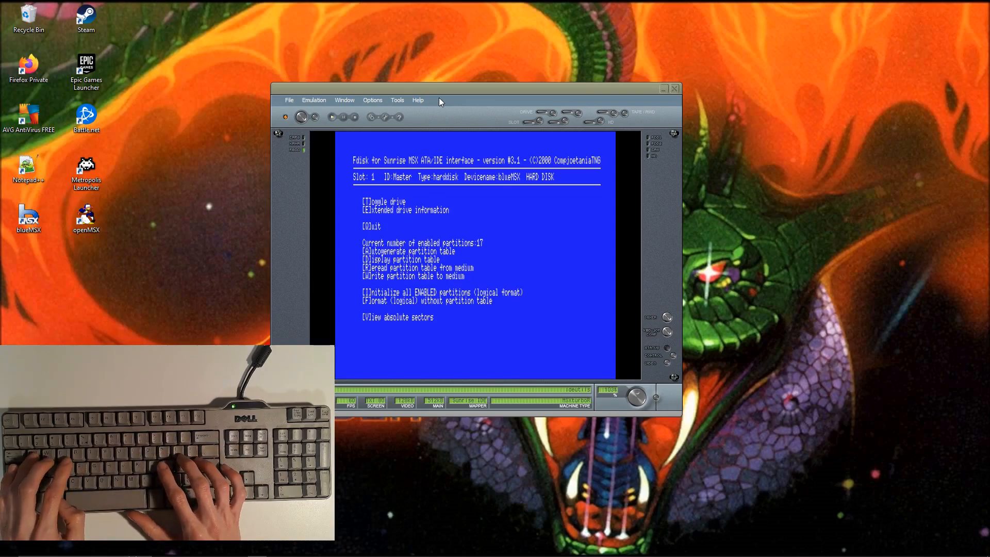
pyautogui.press('w')
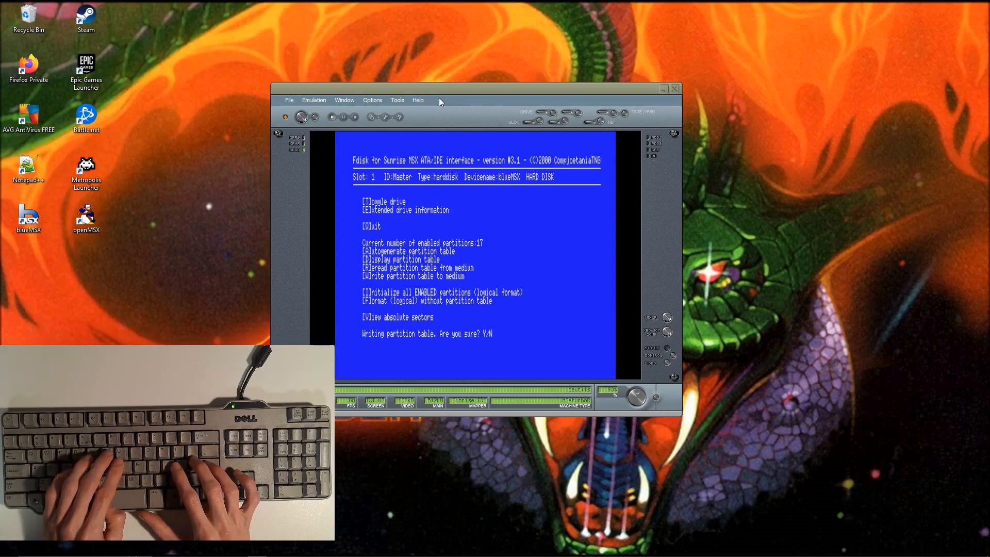
pyautogui.press('y')
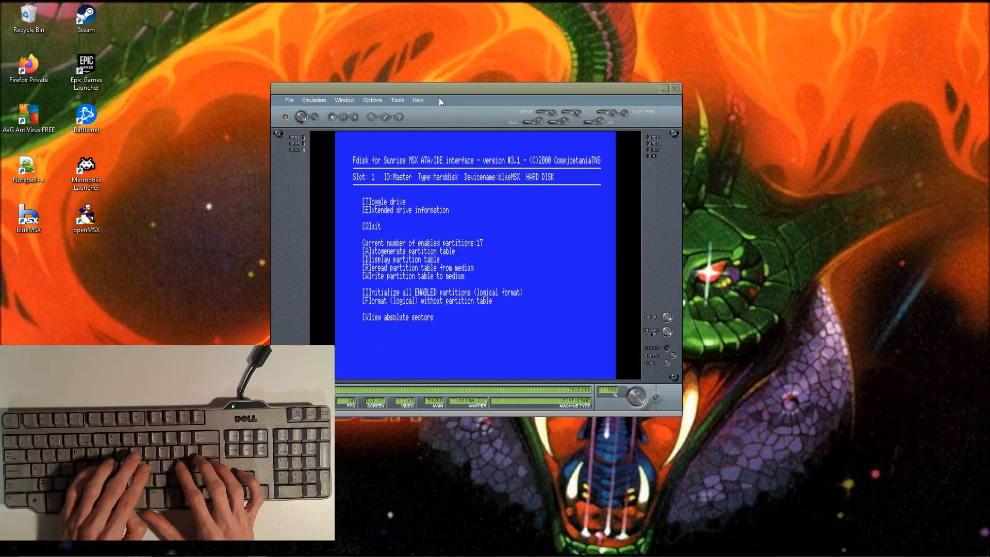
# - Initialize all enabled partitions with a logical format and quit Fdisk
pyautogui.press('i')
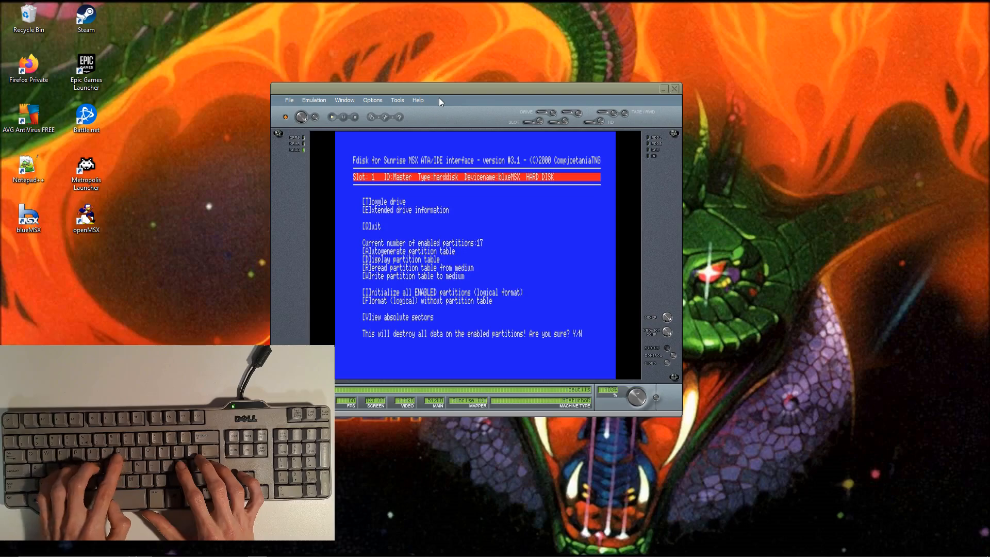
pyautogui.press('y')
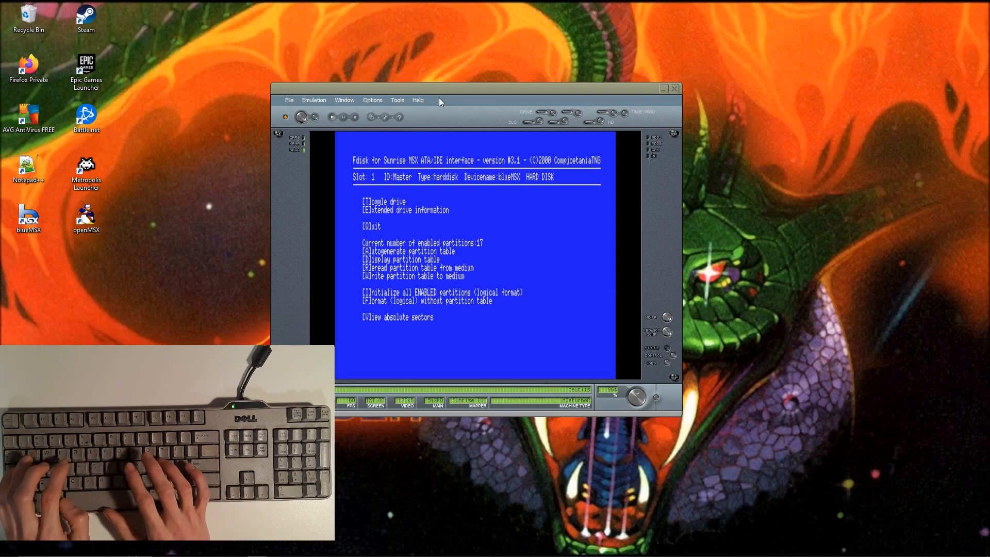
pyautogui.press('q')
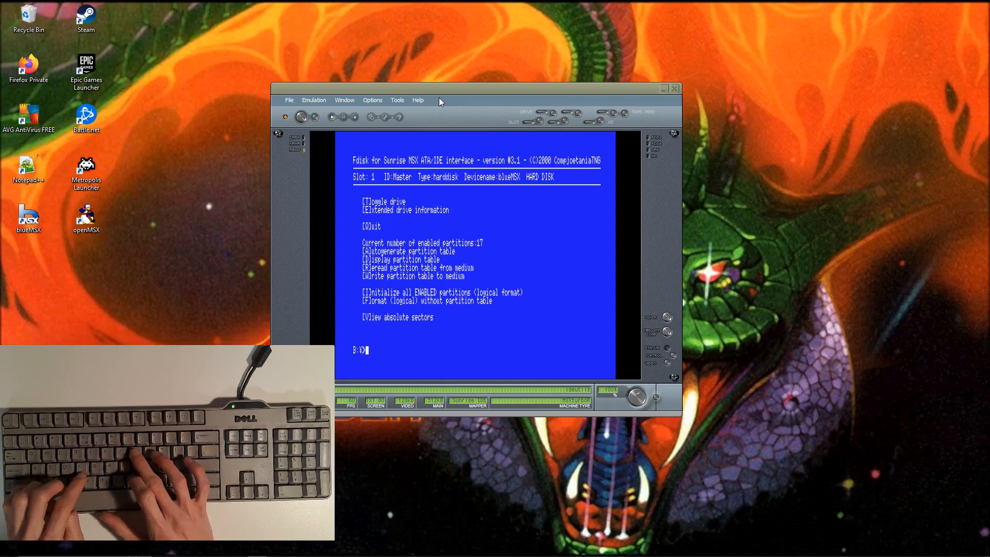
# - Run idefdisk again with the /fat16 option
pyautogui.write('idef')
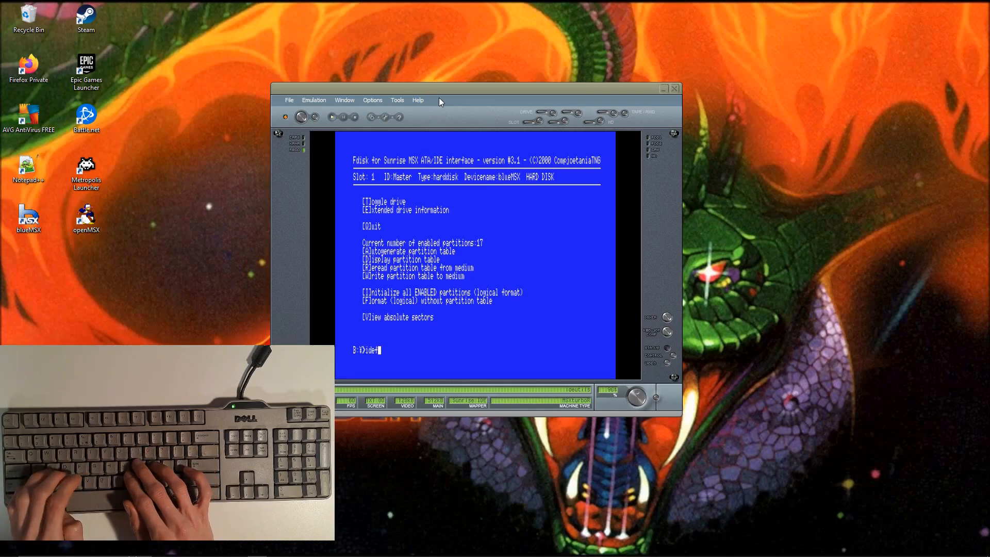
pyautogui.write('disk ')
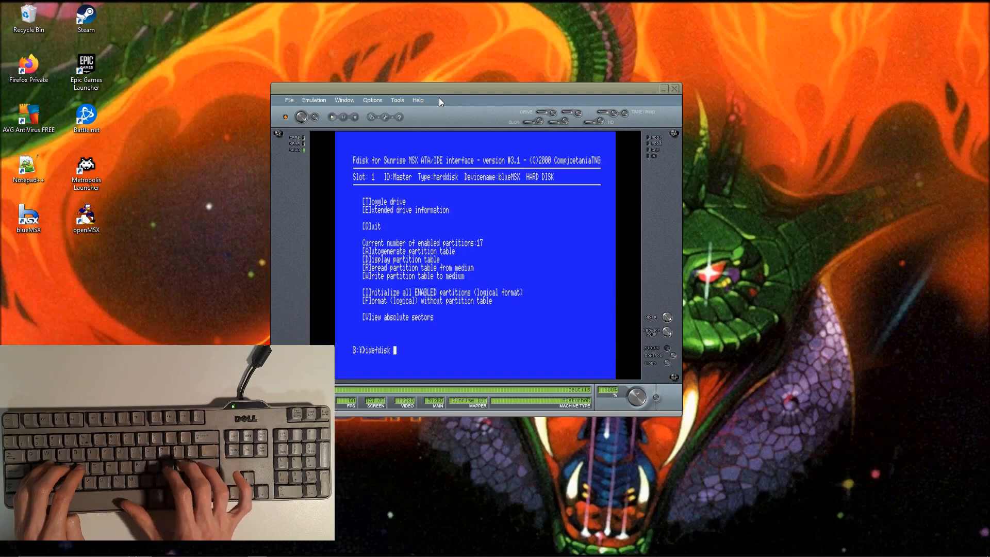
pyautogui.write('/fat16')
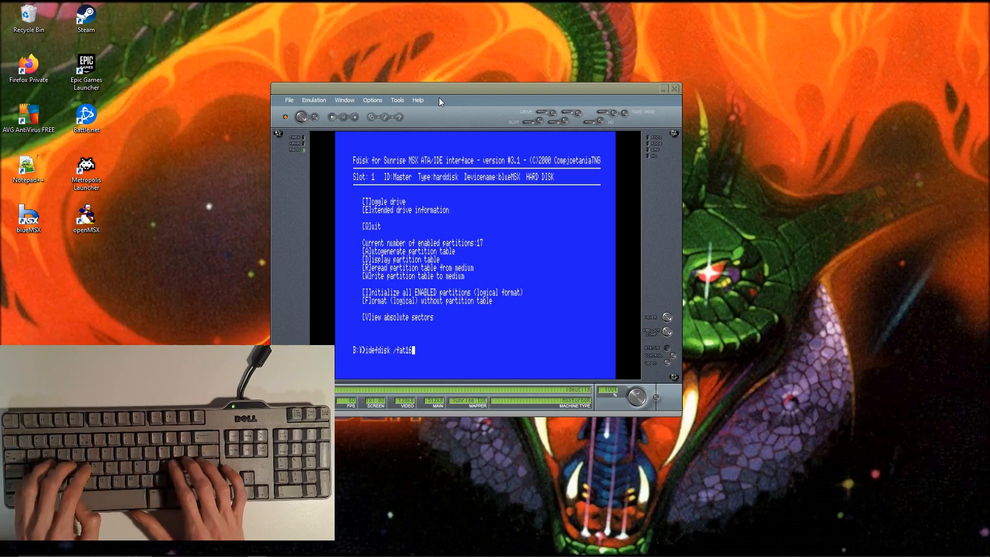
pyautogui.press('Return')
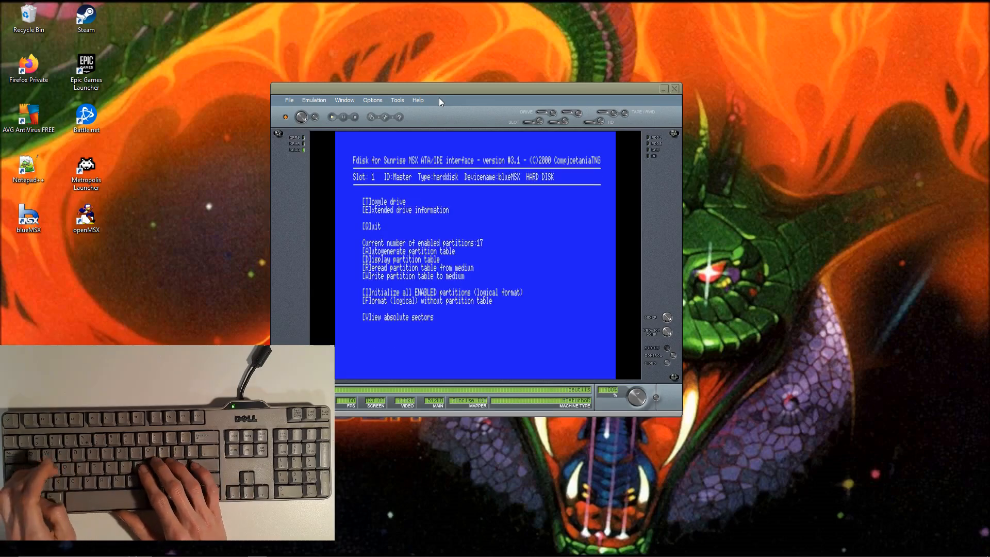
# - Display the partition table and kill every partition from 16 down to 1, keeping only partition 0
pyautogui.press('d')
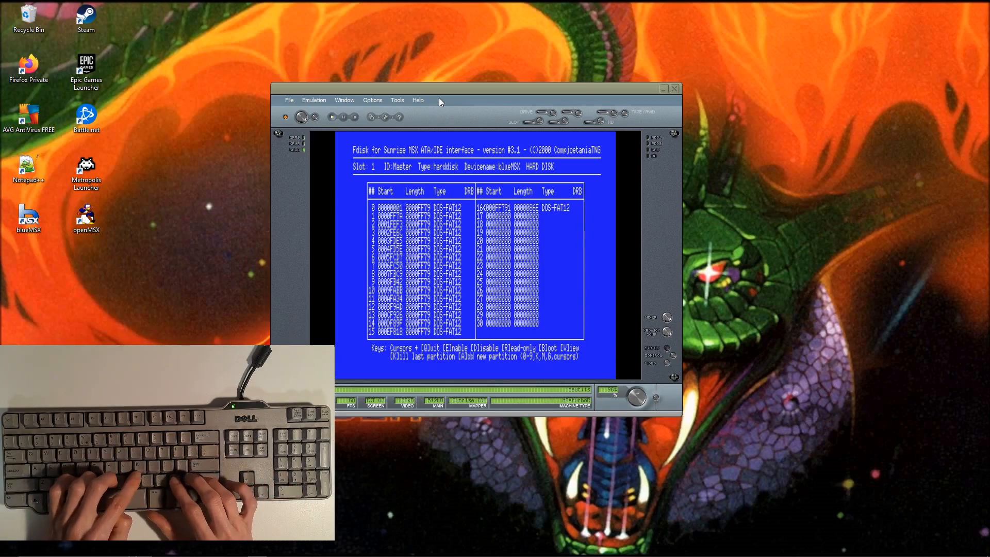
pyautogui.press('k')
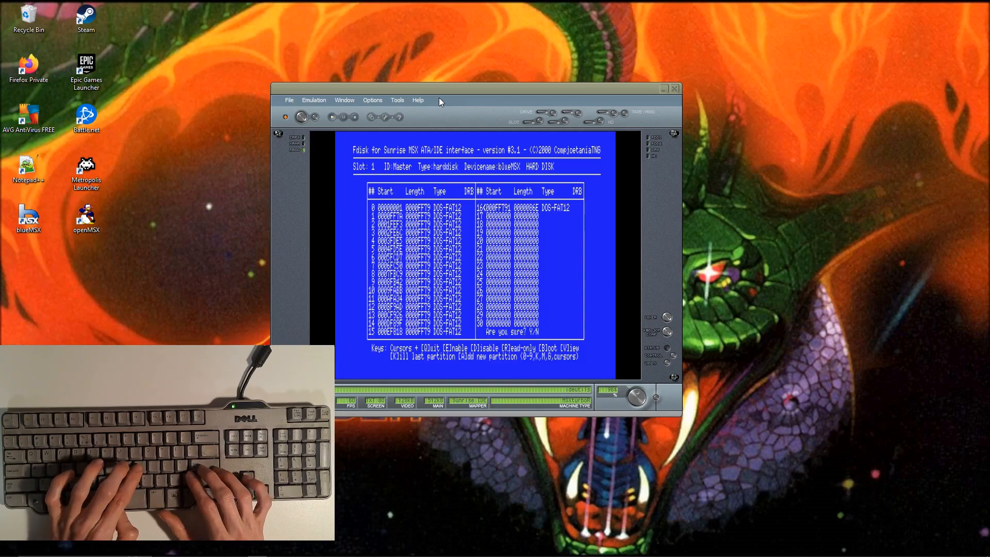
pyautogui.press('y')
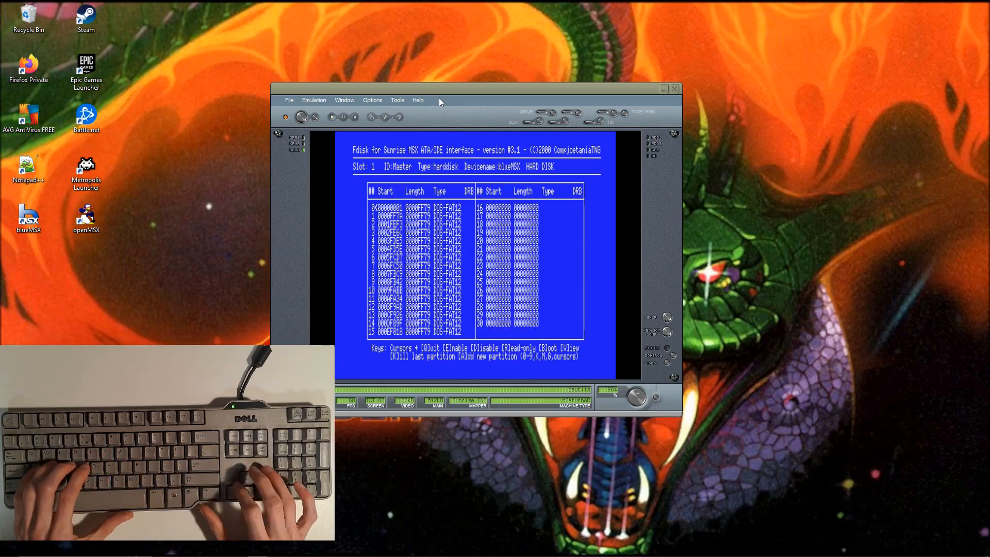
pyautogui.press('Down')
pyautogui.press('Down')
pyautogui.press('Down')
pyautogui.press('Down')
pyautogui.press('Down')
pyautogui.press('Down')
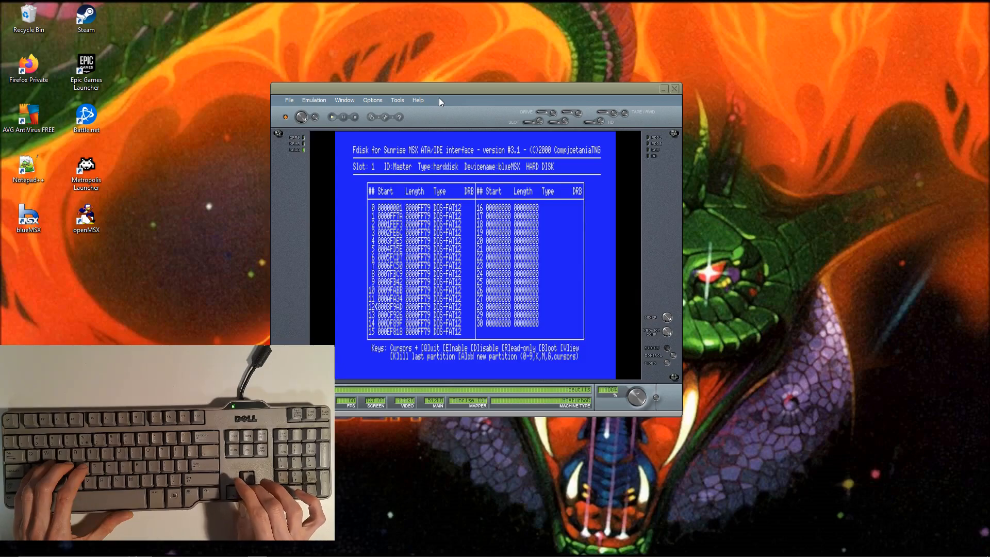
pyautogui.press('k')
pyautogui.press('y')
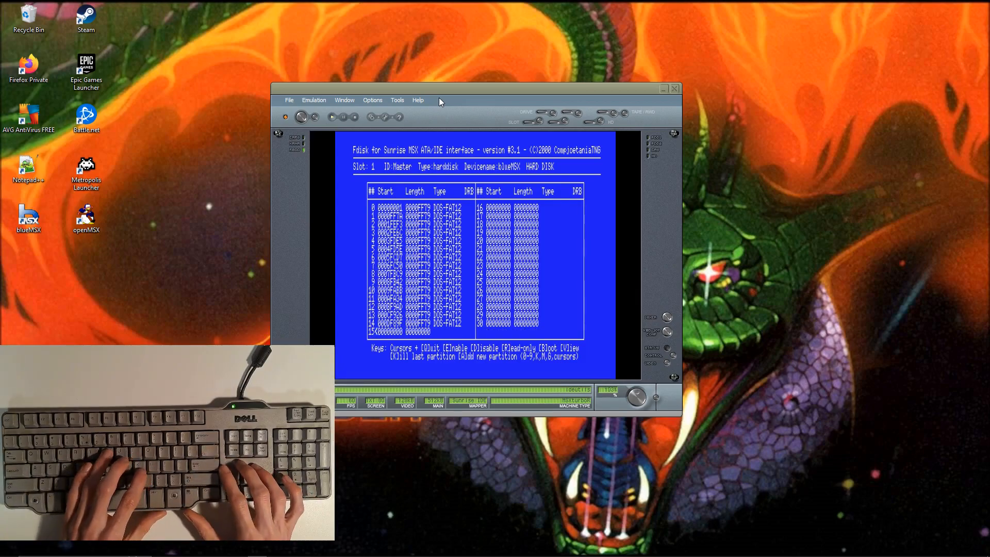
pyautogui.press('k')
pyautogui.press('y')
pyautogui.press('k')
pyautogui.press('y')
pyautogui.press('k')
pyautogui.press('y')
pyautogui.press('k')
pyautogui.press('y')
pyautogui.press('k')
pyautogui.press('y')
pyautogui.press('k')
pyautogui.press('y')
pyautogui.press('k')
pyautogui.press('y')
pyautogui.press('k')
pyautogui.press('y')
pyautogui.press('k')
pyautogui.press('y')
pyautogui.press('k')
pyautogui.press('y')
pyautogui.press('k')
pyautogui.press('y')
pyautogui.press('k')
pyautogui.press('y')
pyautogui.press('k')
pyautogui.press('y')
pyautogui.press('k')
pyautogui.press('y')
# - Add a second partition with size 981174 and write the partition table to the medium
pyautogui.press('a')
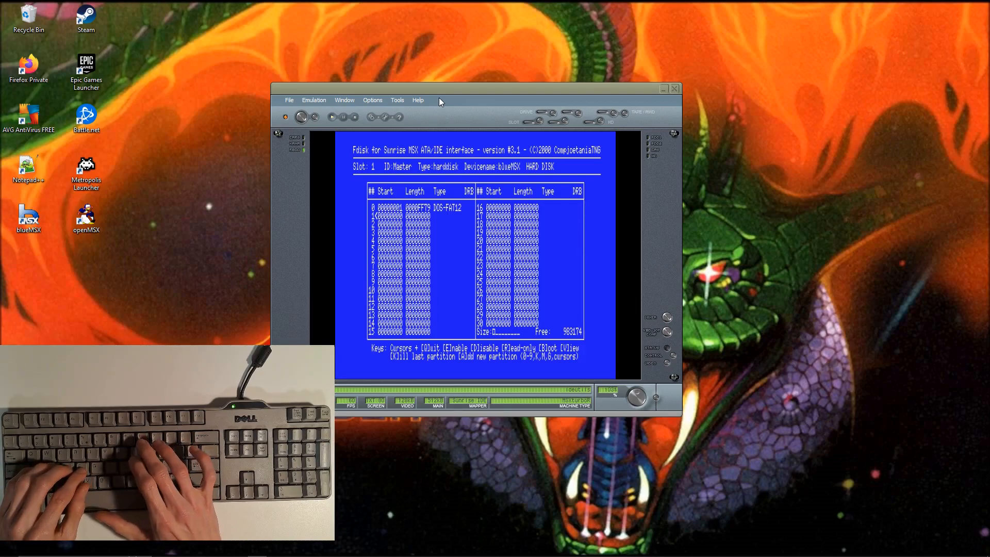
pyautogui.write('9')
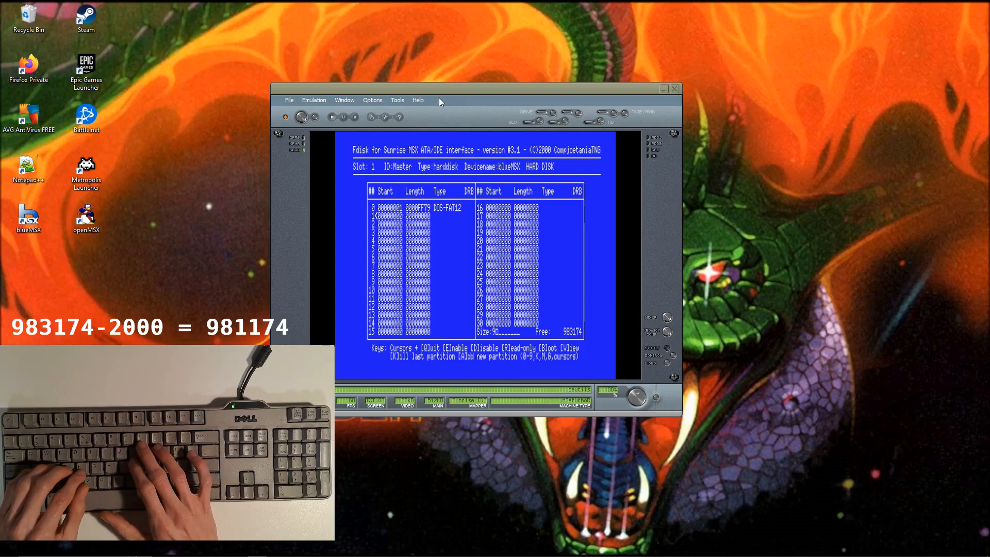
pyautogui.write('8')
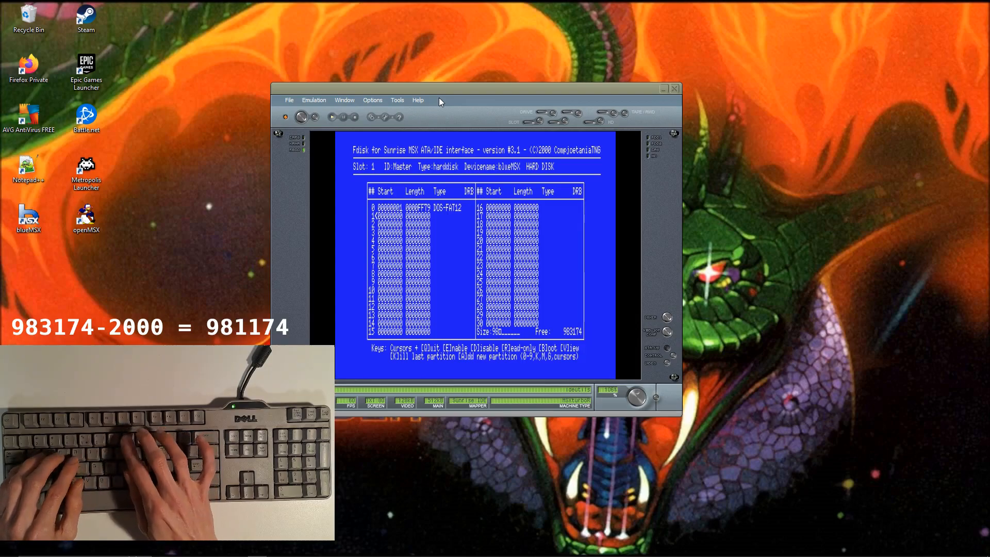
pyautogui.write('1174')
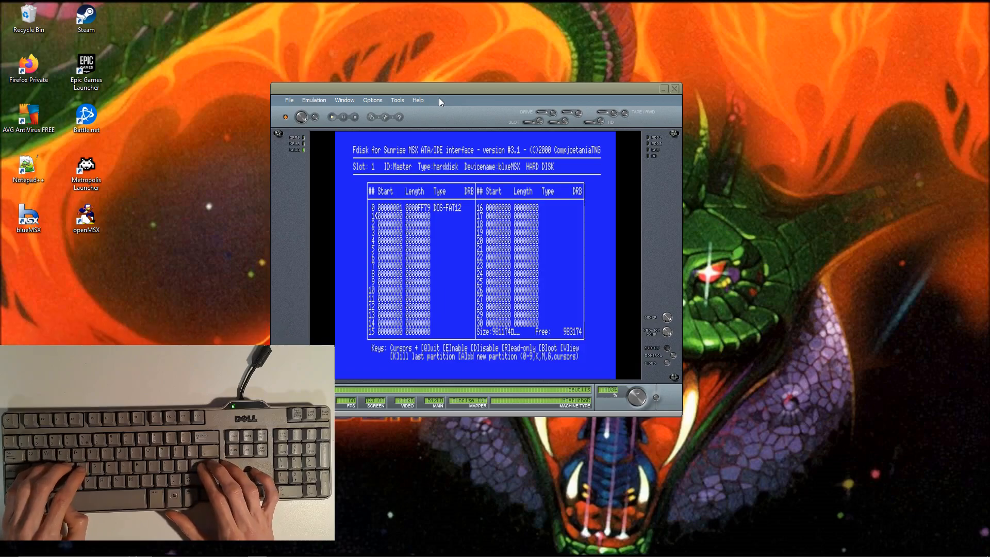
pyautogui.press('Return')
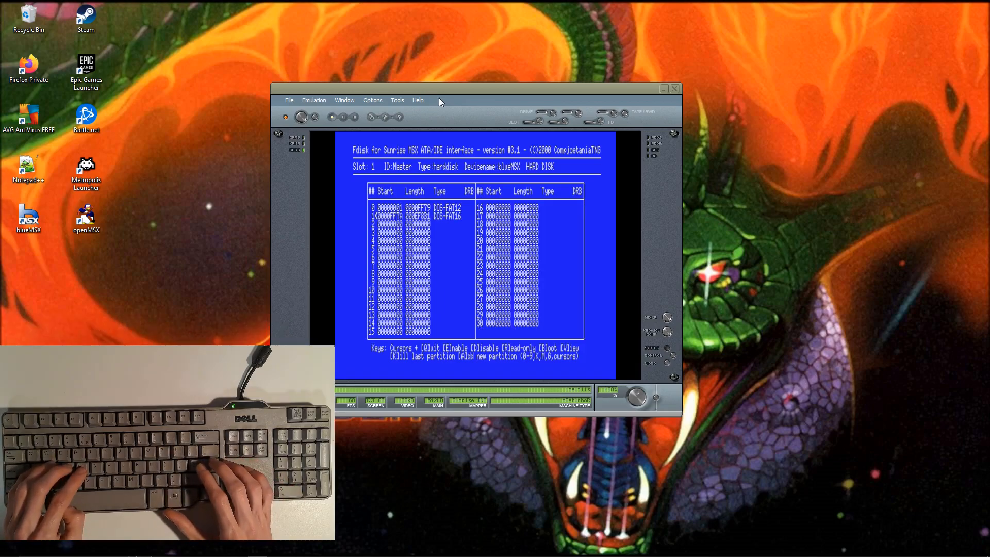
pyautogui.press('q')
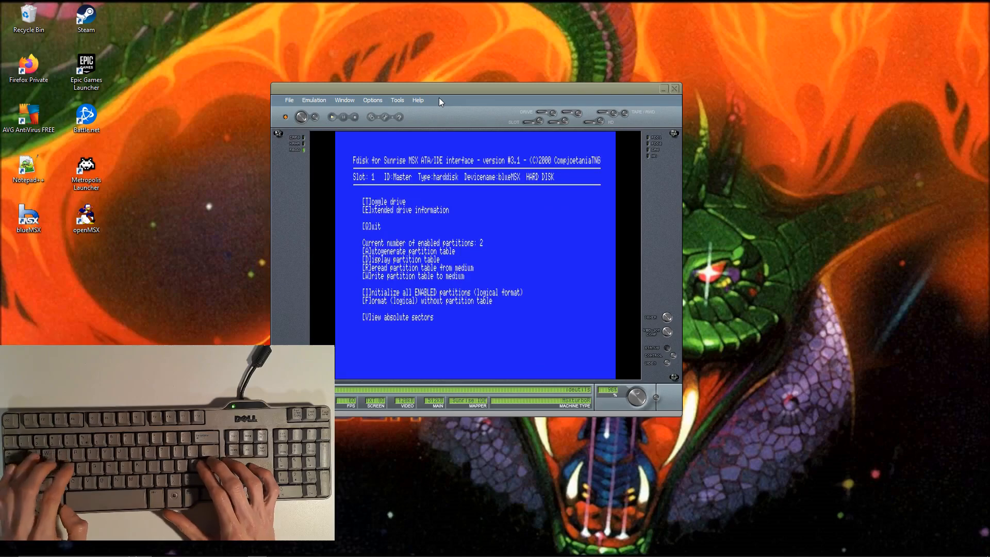
pyautogui.press('w')
pyautogui.press('y')
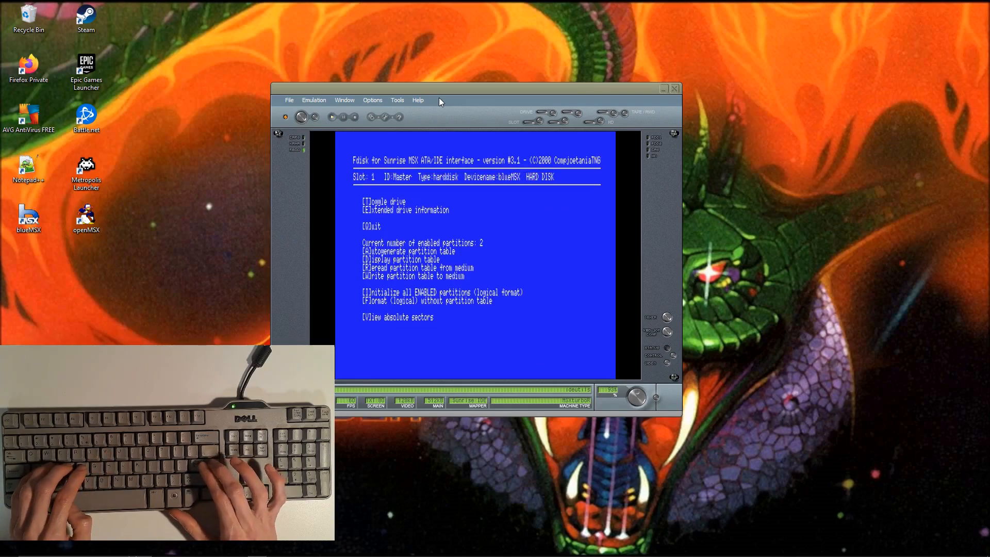
# - Initialize all enabled partitions with a logical format and exit Fdisk to the B: prompt
pyautogui.press('i')
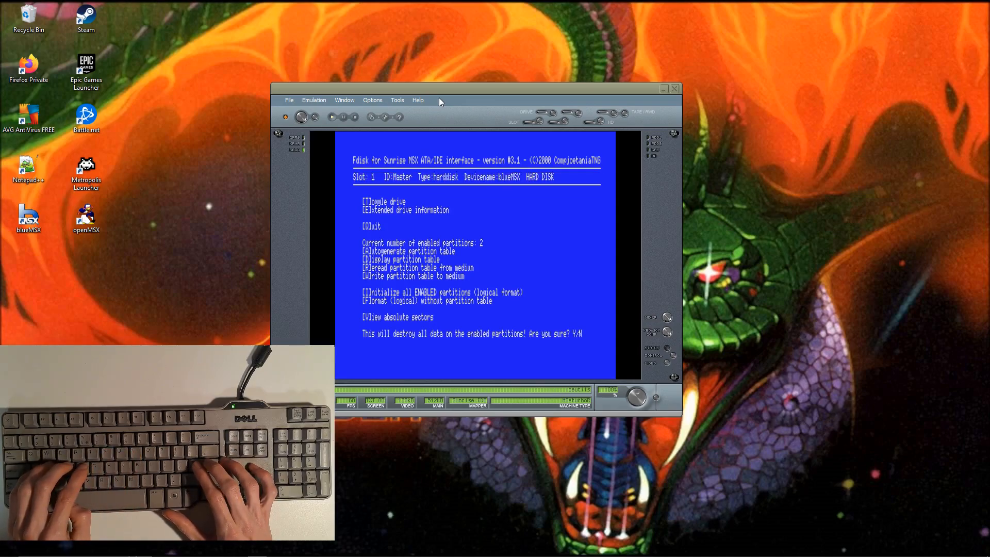
pyautogui.press('y')
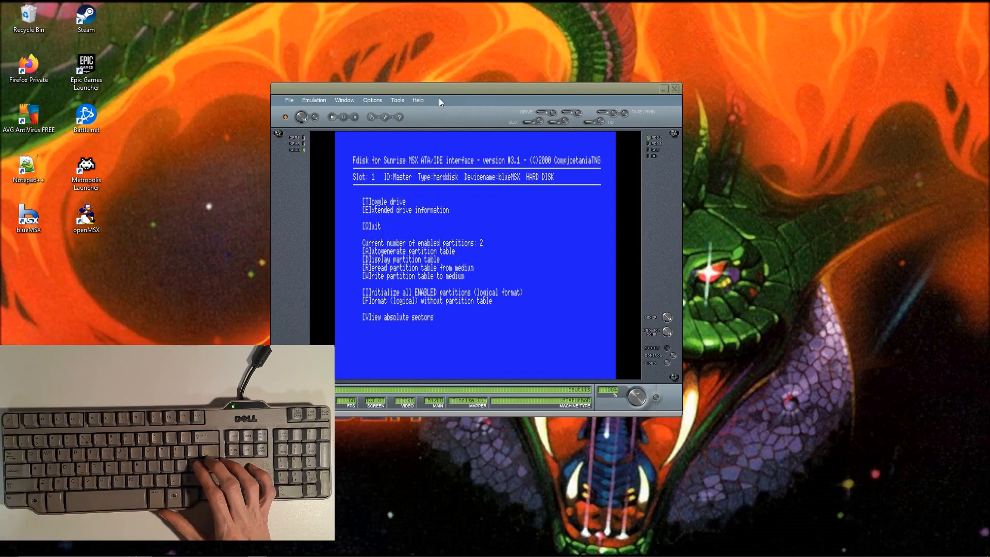
pyautogui.press('q')
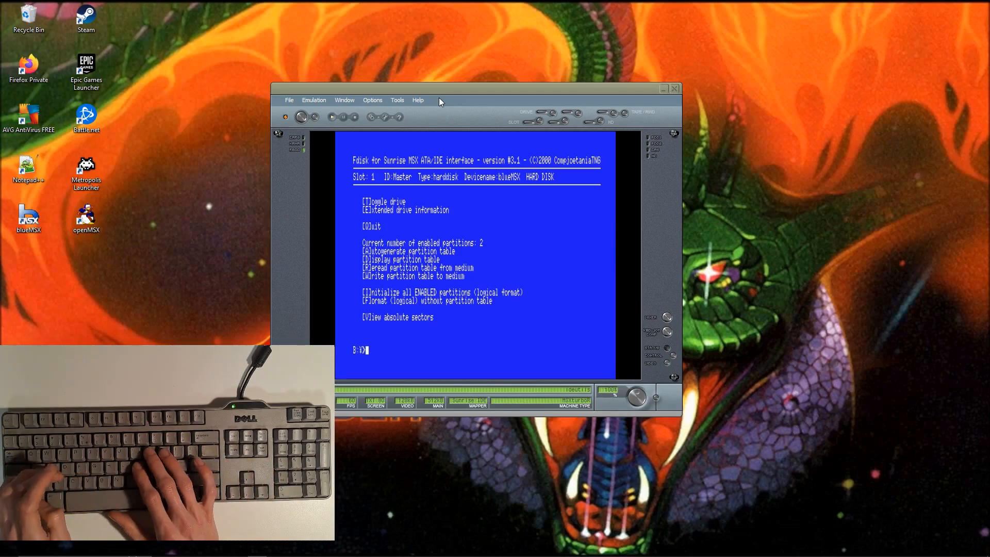
# - Copy msxdos2.sys from the B: disk to drive A:
pyautogui.write('copy msxdos2.com a:')
pyautogui.press('Return')
pyautogui.write('copy msxdos')
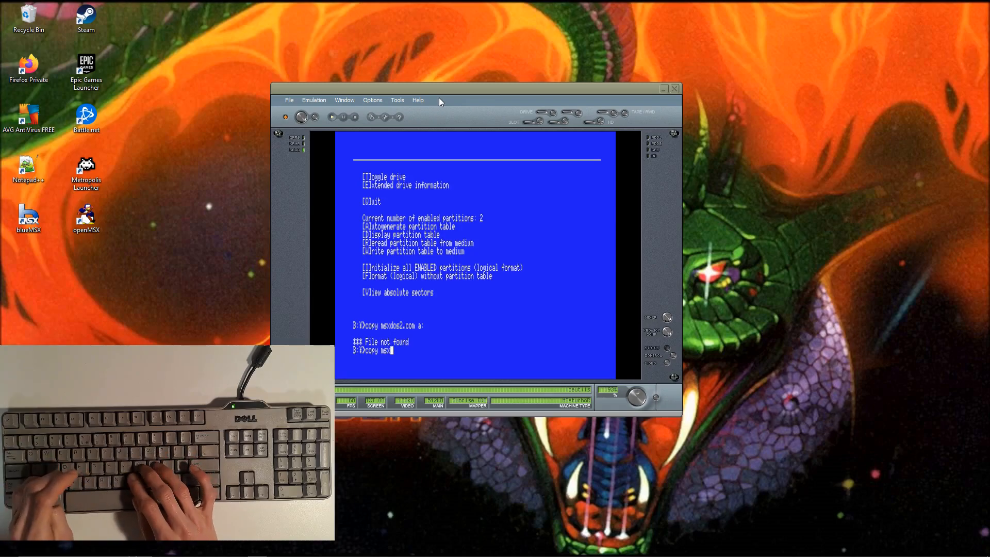
pyautogui.write('sys c')
pyautogui.press('BackSpace')
pyautogui.write('a')
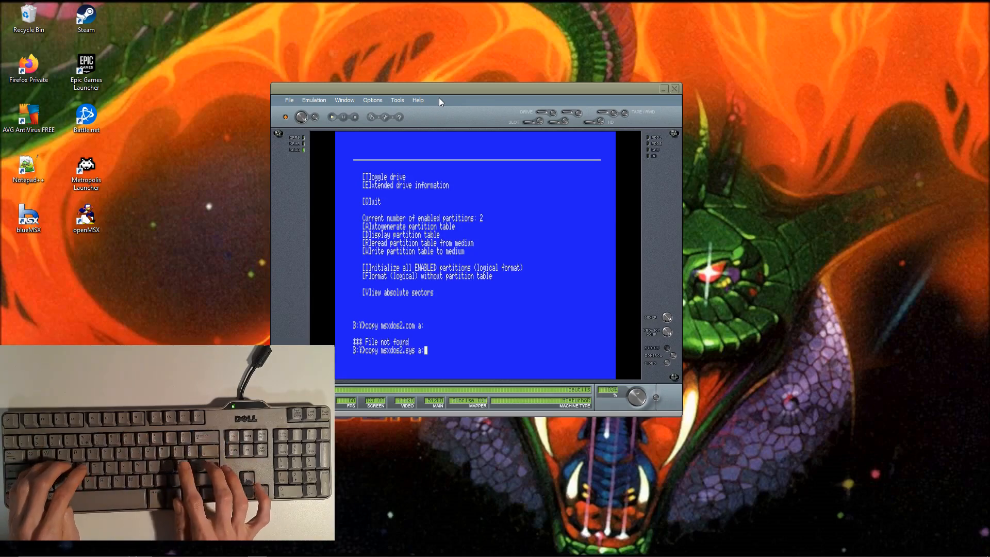
pyautogui.write(':')
pyautogui.press('Return')
# - Copy command2.com and fat16.com from the B: disk to drive A:
pyautogui.write('copy com')
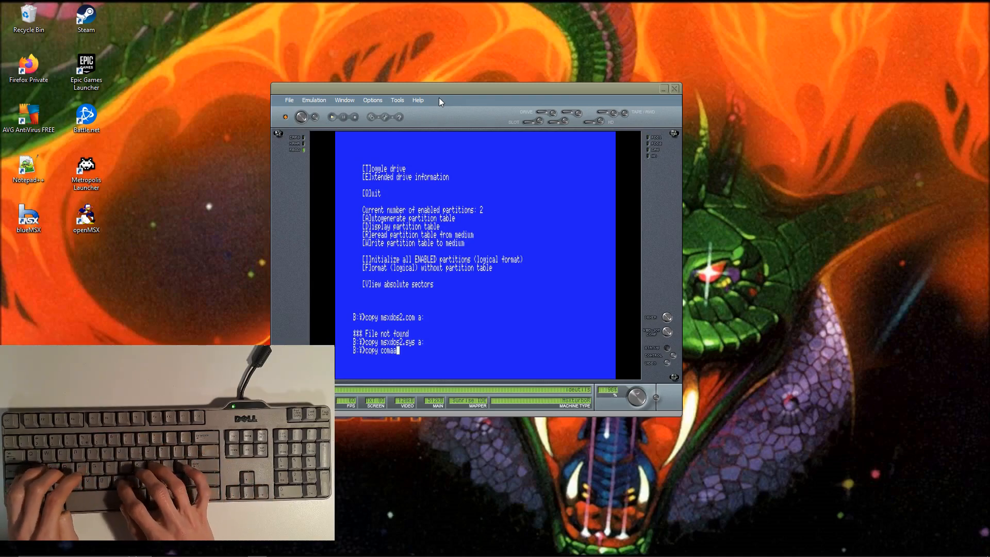
pyautogui.write('mand2.com a:')
pyautogui.press('Return')
pyautogui.write('copy fat')
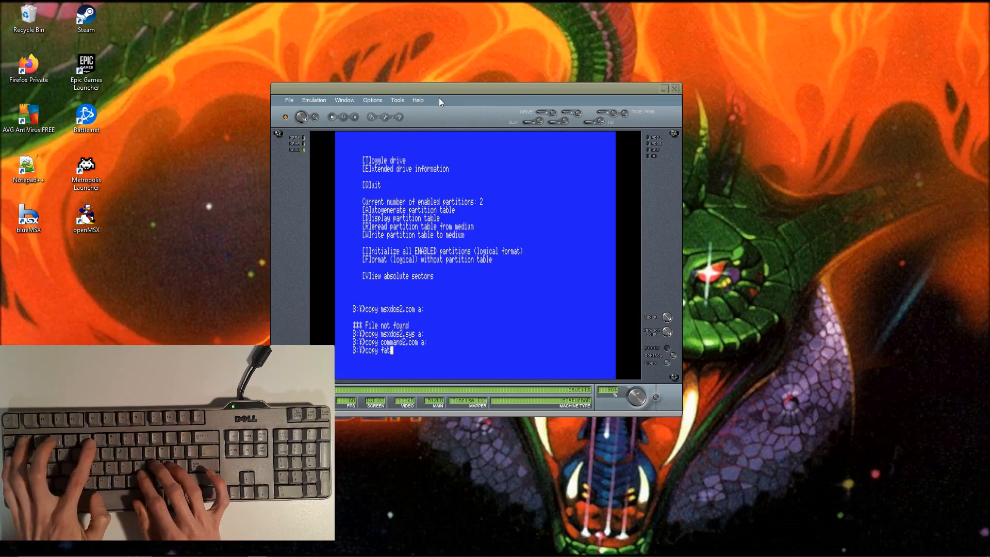
pyautogui.write('16.com a:')
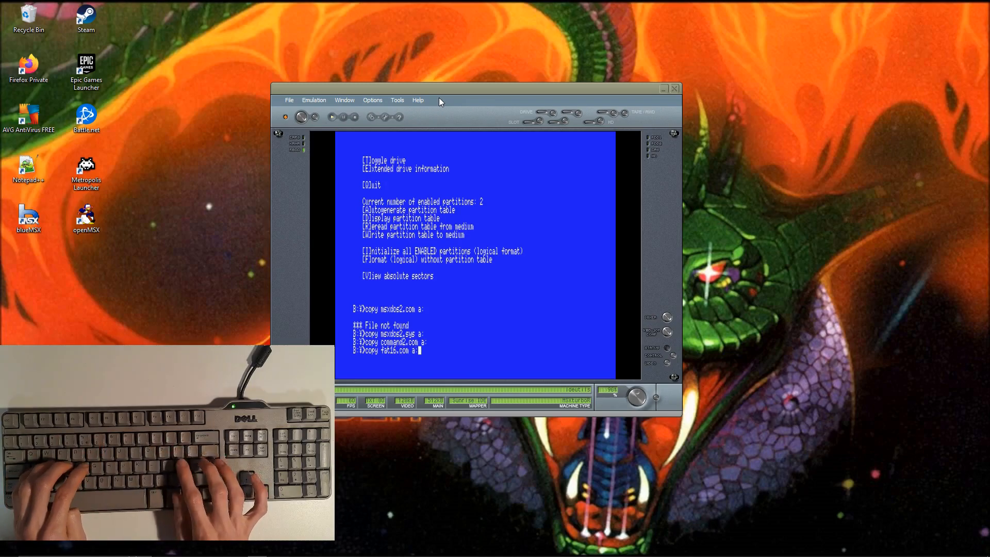
pyautogui.press('Return')
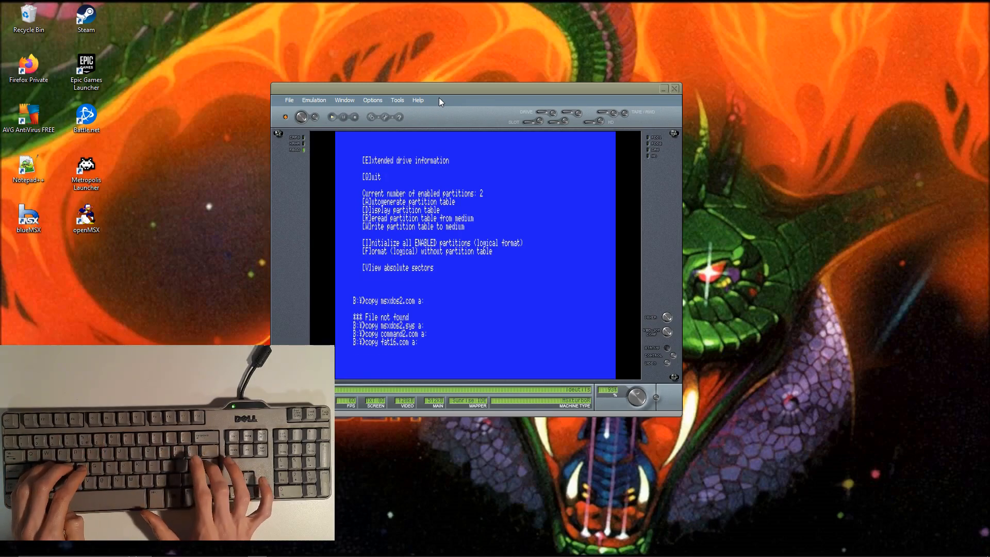
# - Switch to drive A: and list its directory
pyautogui.write('a:')
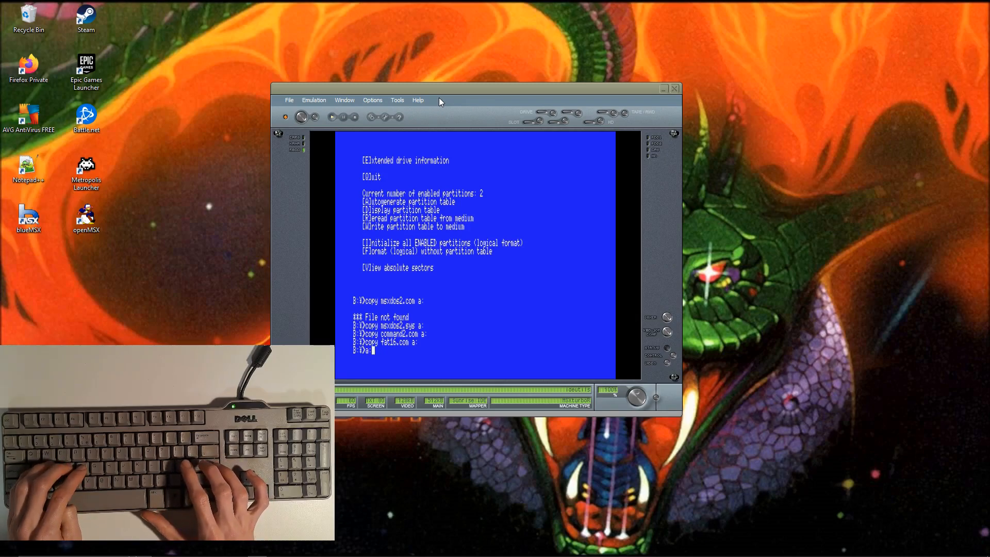
pyautogui.press('Return')
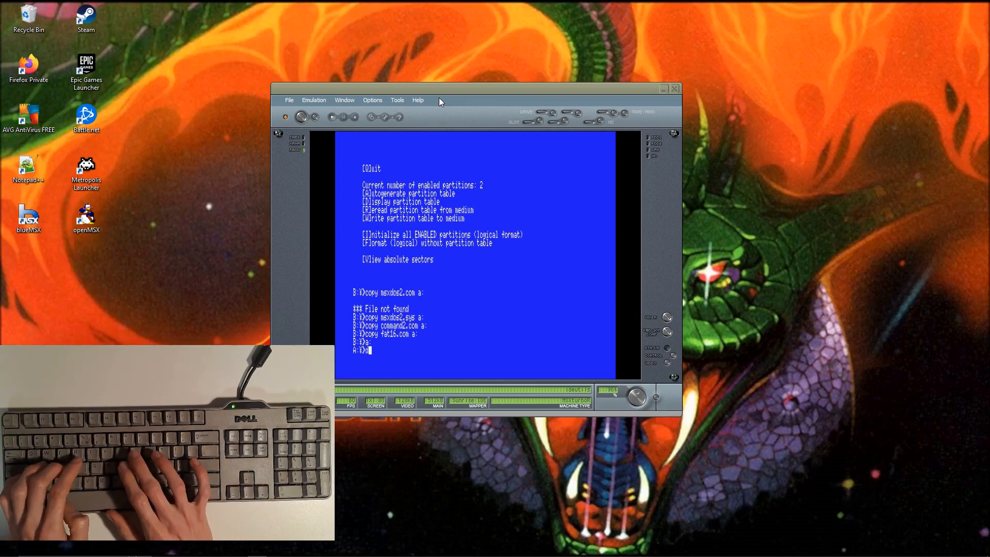
pyautogui.write('dir')
pyautogui.press('Return')
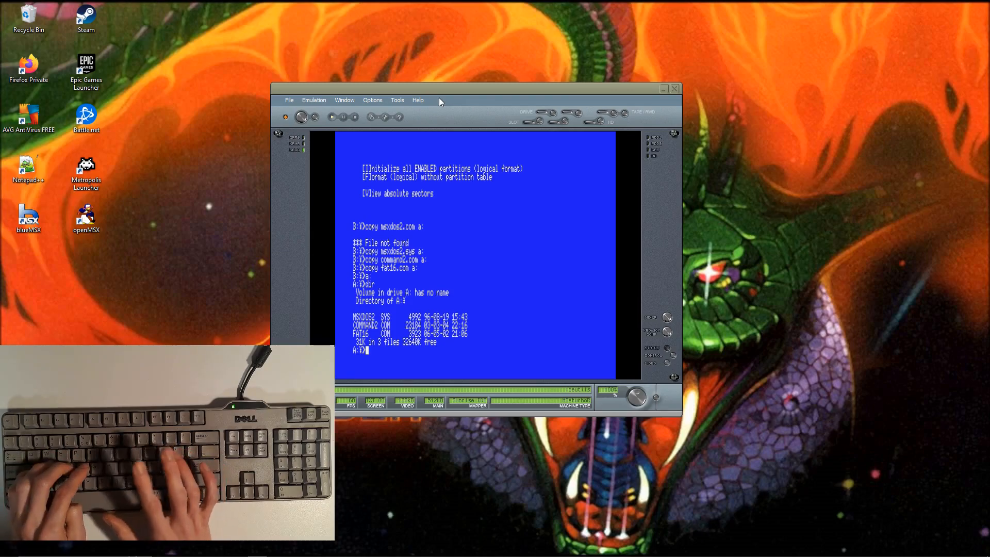
# - Create autoexec.bat on drive A: from console input with the single line FAT16
pyautogui.write('copy c')
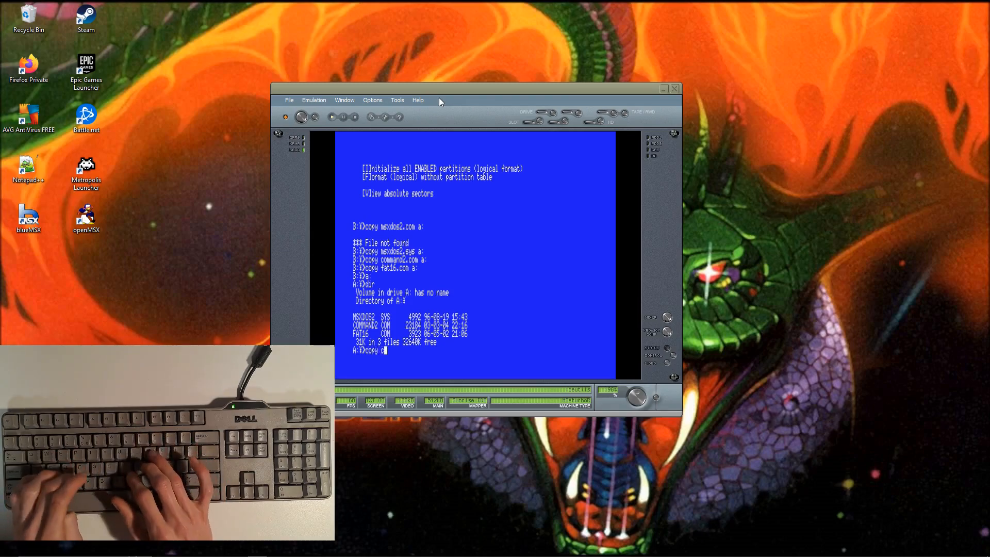
pyautogui.write('on au')
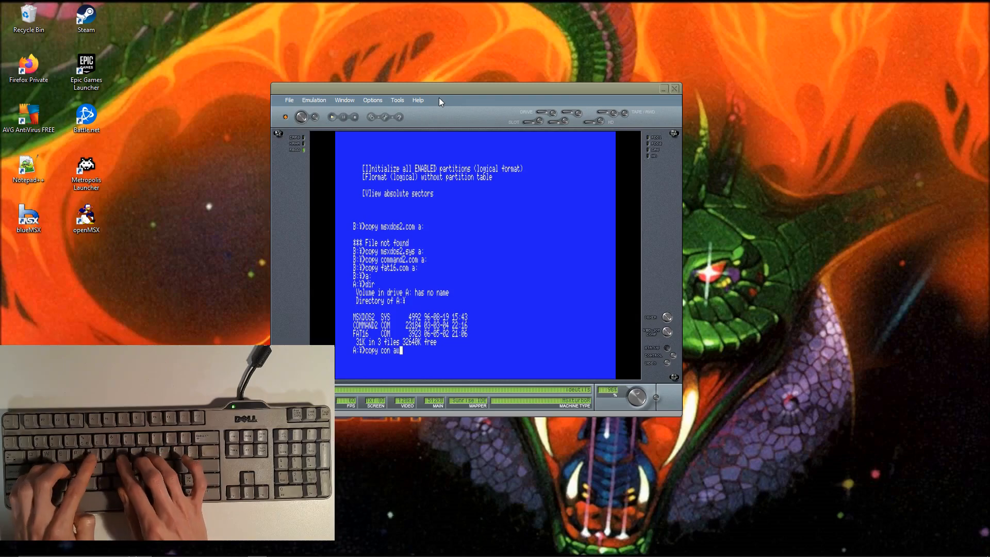
pyautogui.write('toexec.')
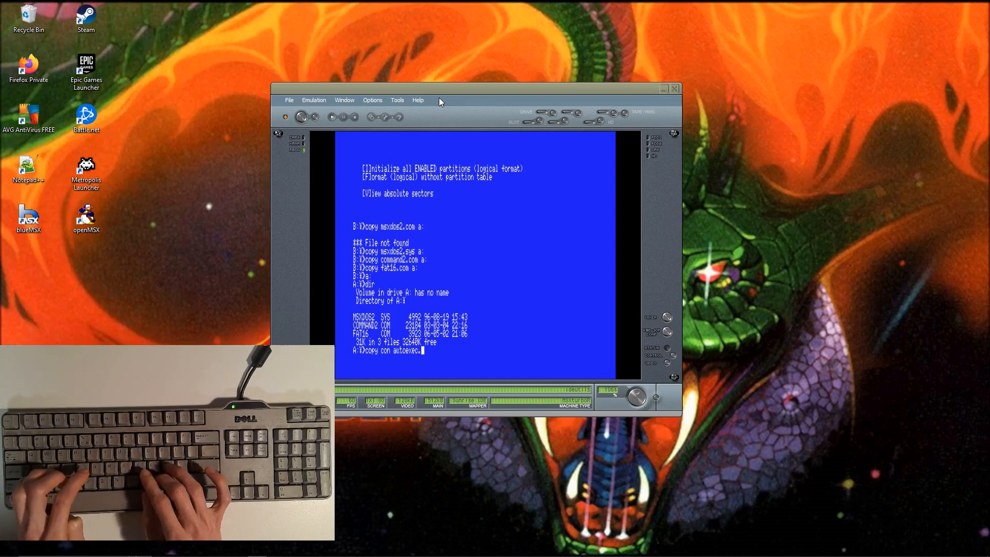
pyautogui.write('bat')
pyautogui.press('Return')
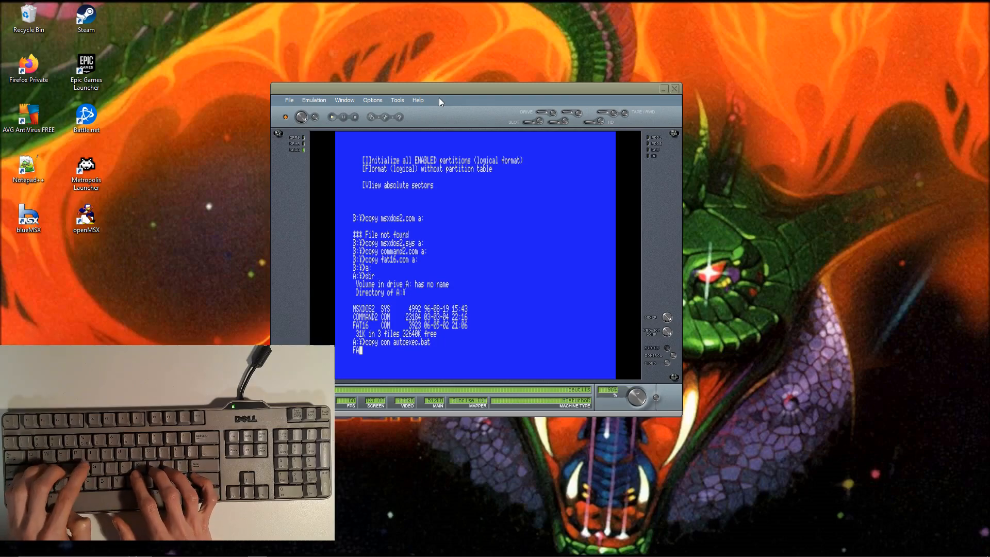
pyautogui.write('FAT16')
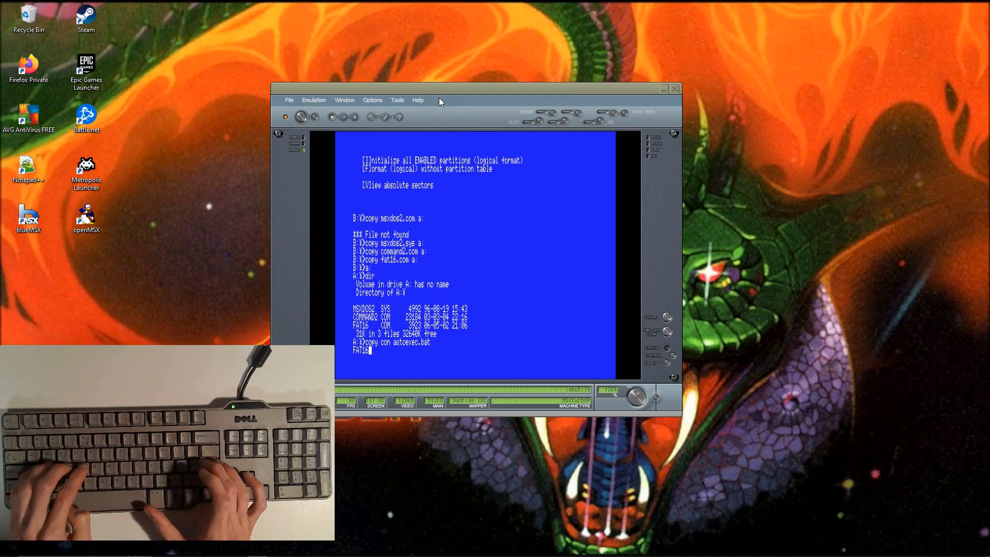
pyautogui.press('Return')
pyautogui.hotkey('ctrl', 'z')
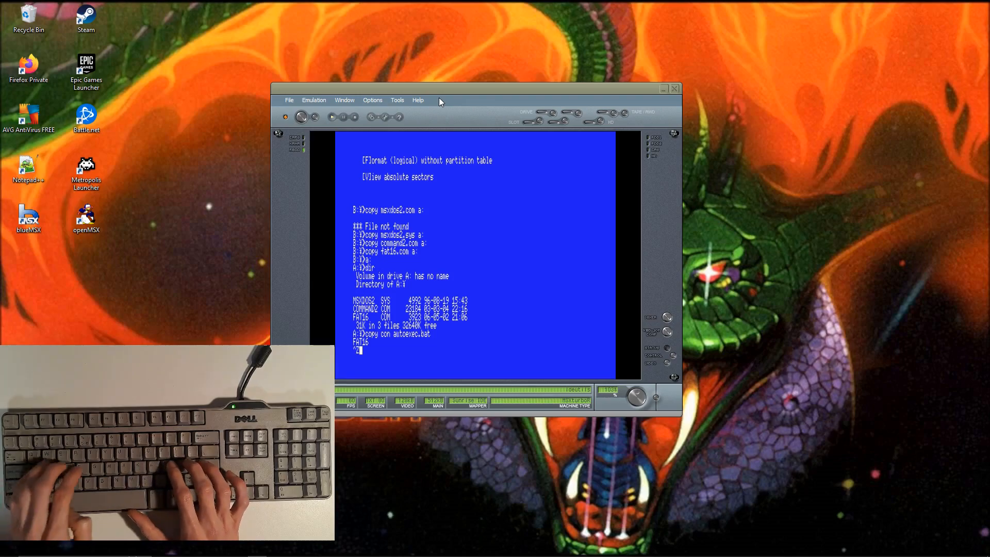
pyautogui.press('Return')
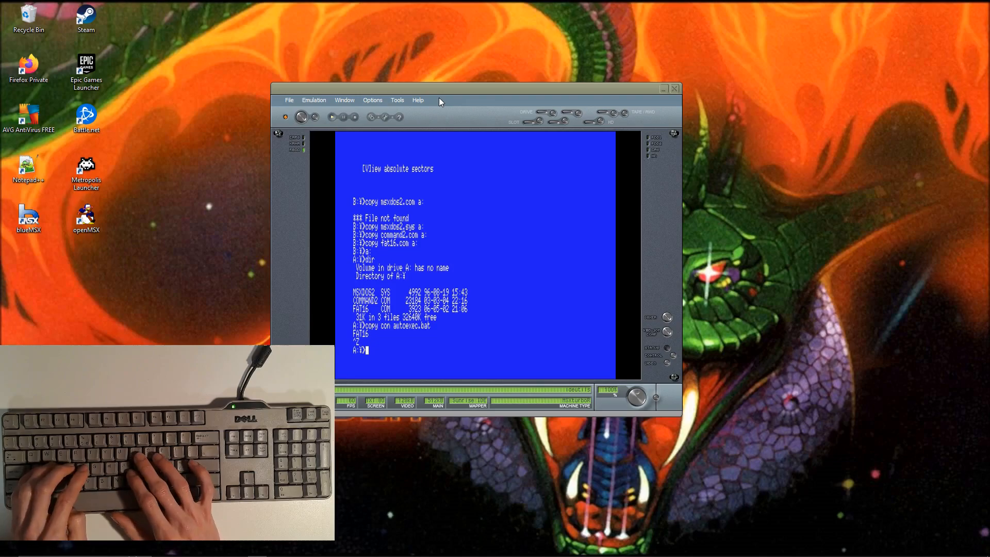
# - Start BASIC from the A: prompt and switch to display mode screen0
pyautogui.write('basic')
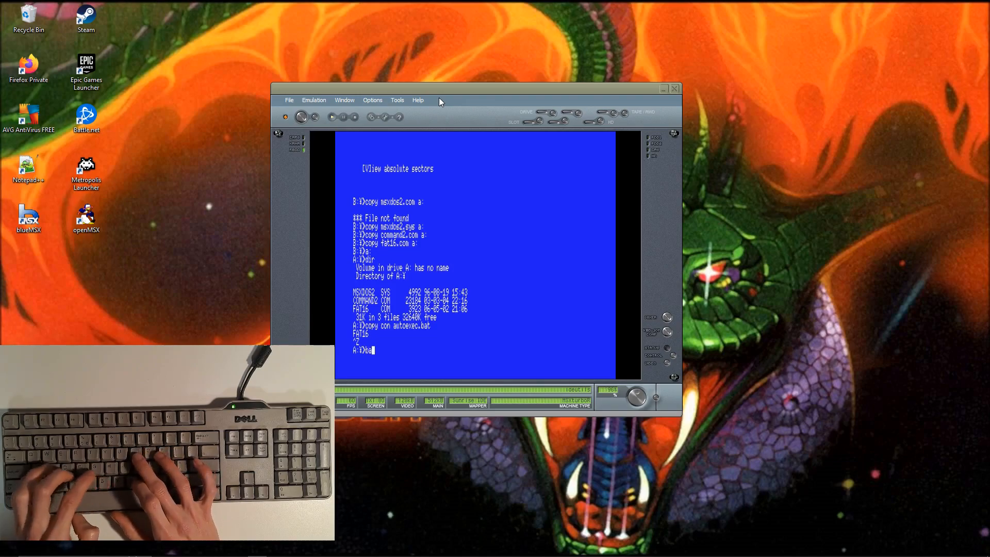
pyautogui.press('Return')
pyautogui.write('s')
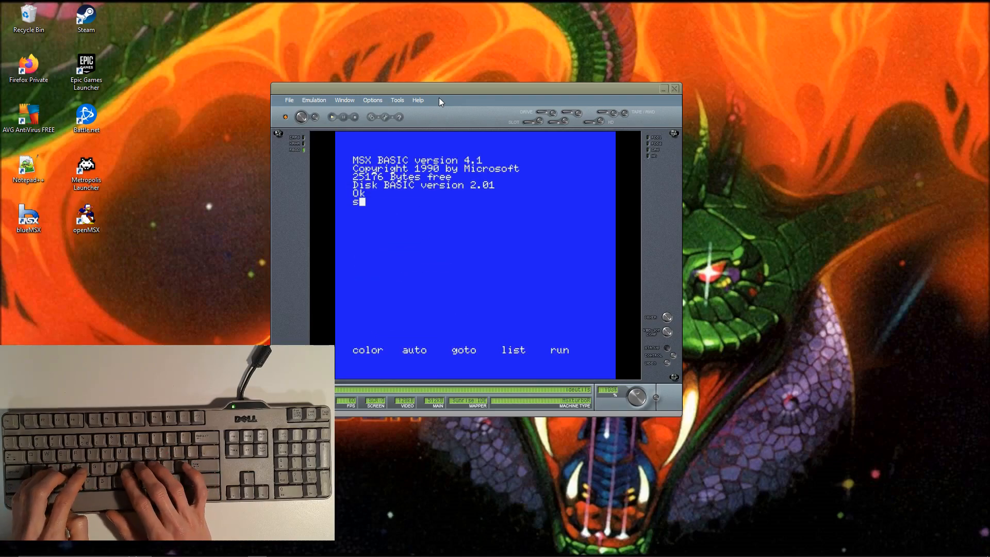
pyautogui.write('creen0')
pyautogui.press('Return')
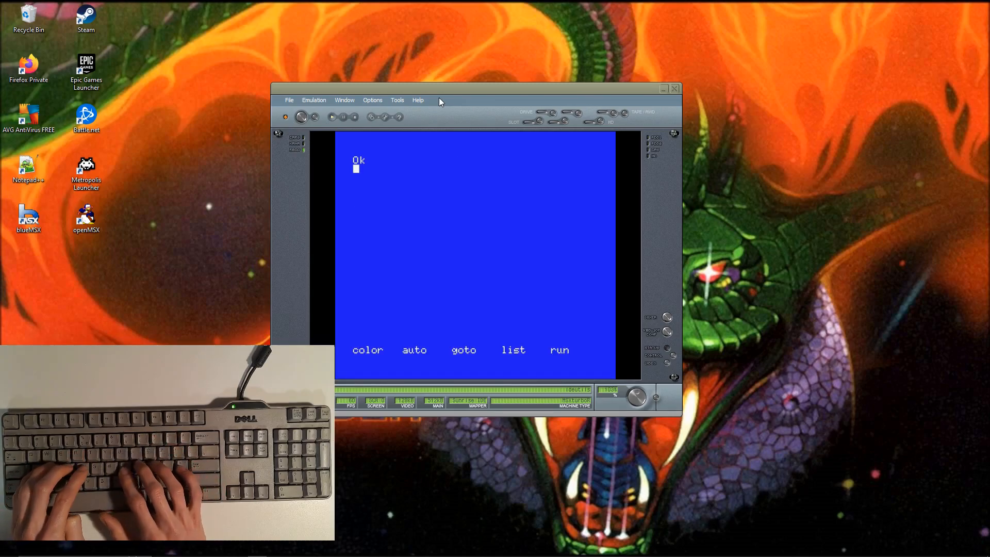
# - Set the text width to 80 columns and store the display settings with set screen
pyautogui.write('width')
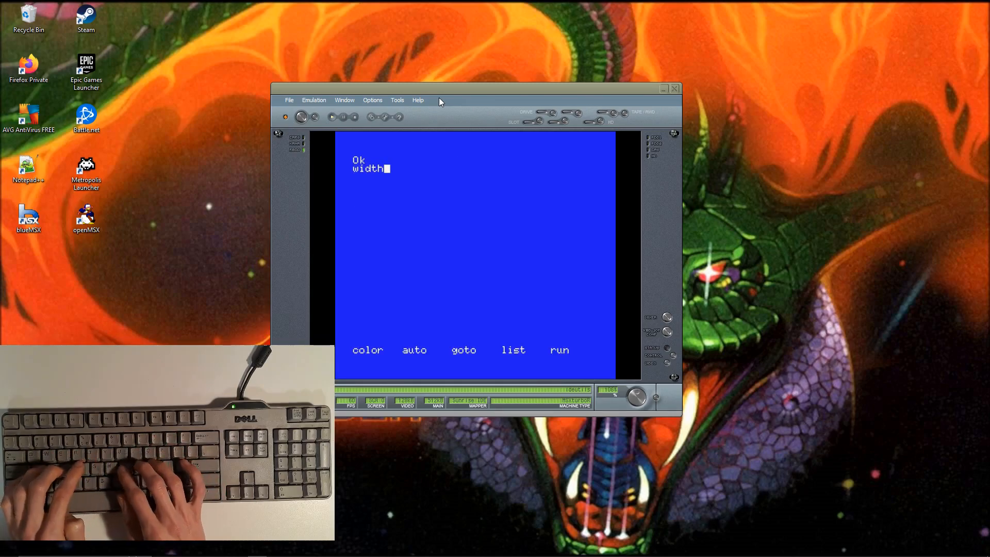
pyautogui.write('80')
pyautogui.press('Return')
pyautogui.write('s')
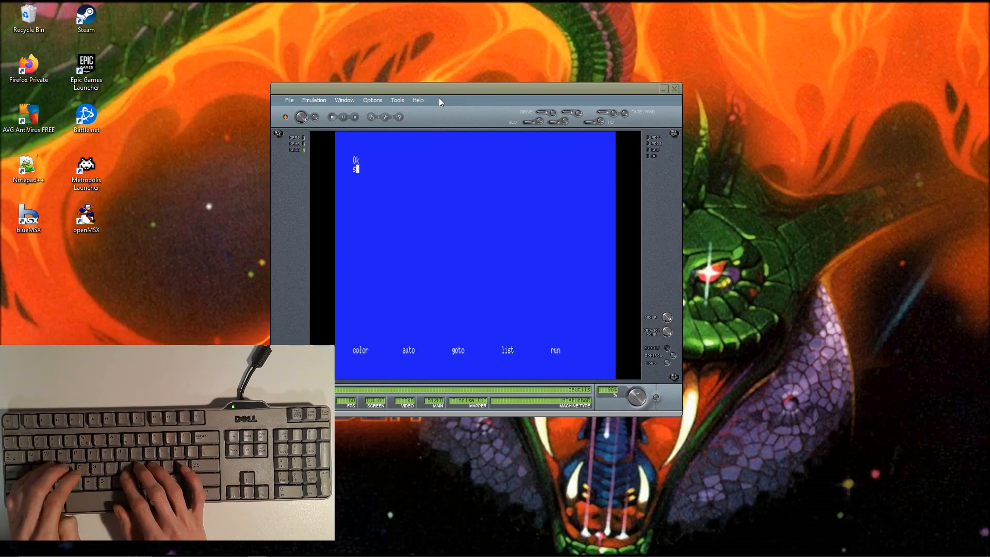
pyautogui.write('et screen')
pyautogui.press('Return')
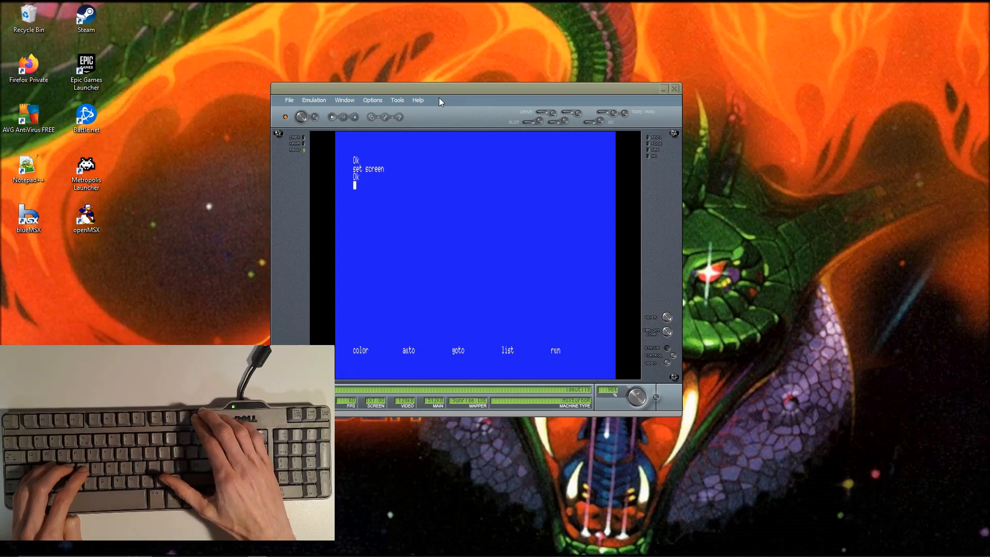
# - Eject the floppy image from disk drive A and reset the machine to boot from the hard disk
pyautogui.click(289, 100)
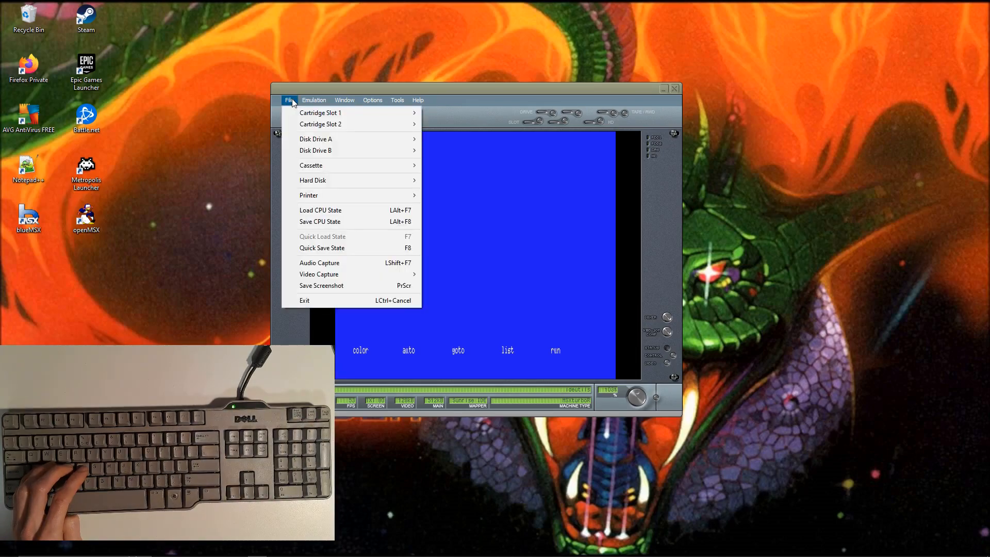
pyautogui.click(462, 172)
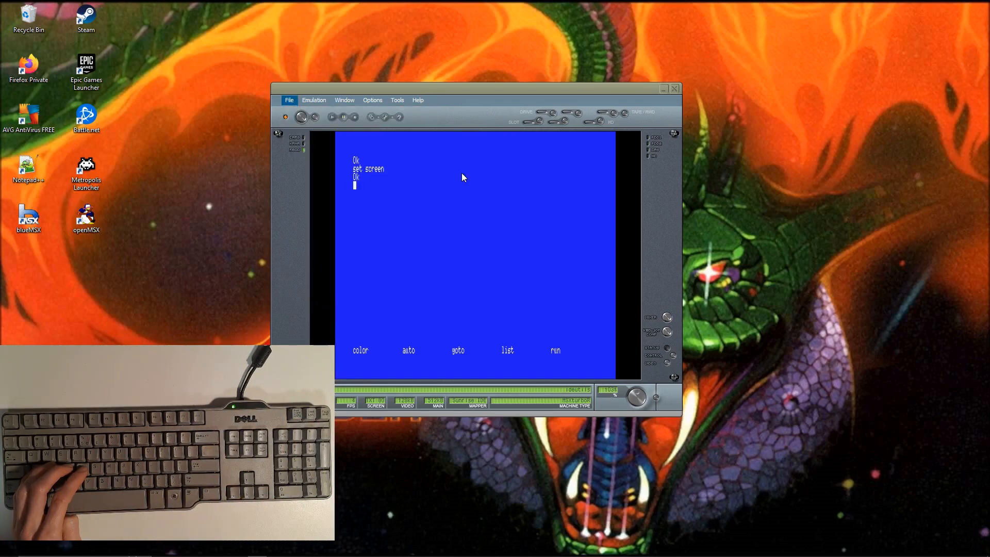
pyautogui.click(464, 88)
pyautogui.press('F12')
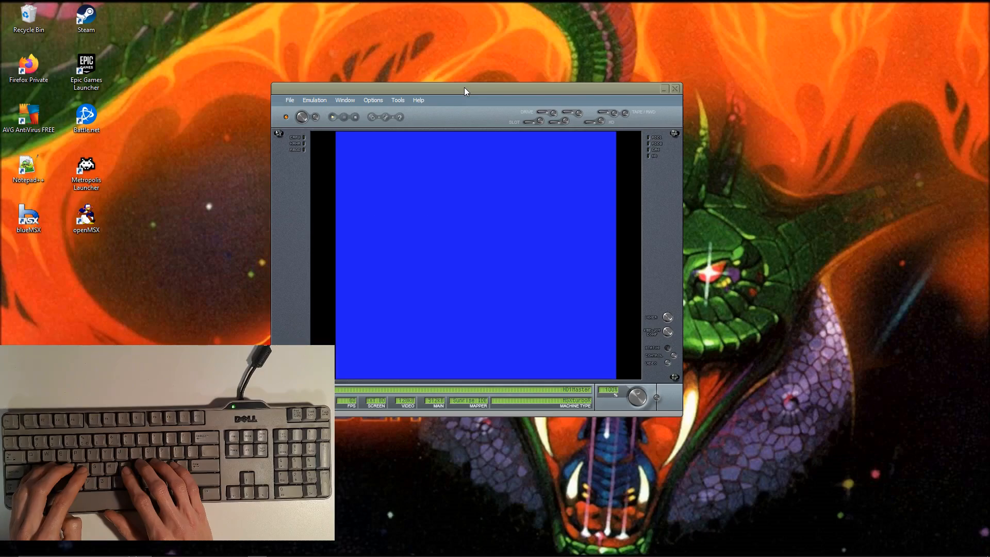
# - List the directory of drive A:, then switch to drive B: and list its directory
pyautogui.write('dir')
pyautogui.press('Return')
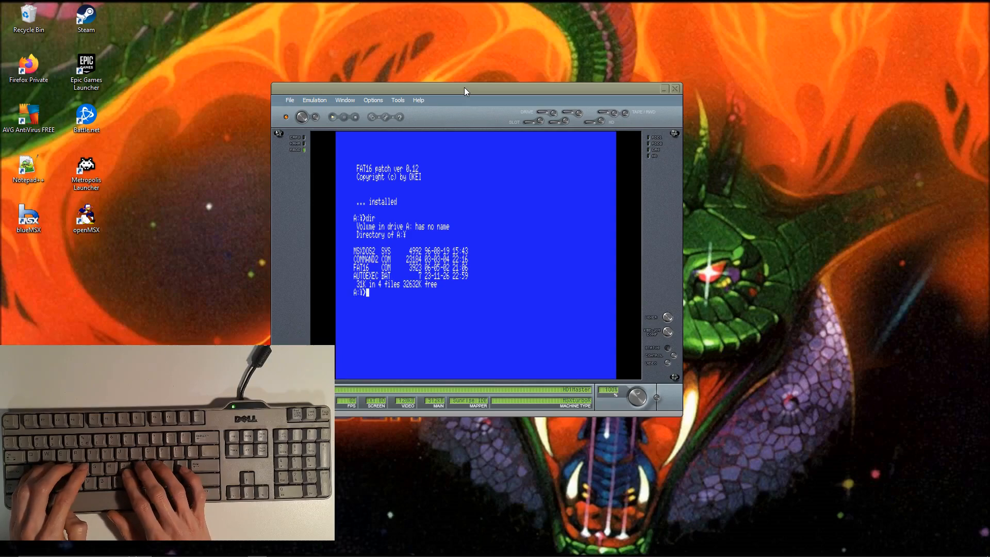
pyautogui.write('b:')
pyautogui.press('Return')
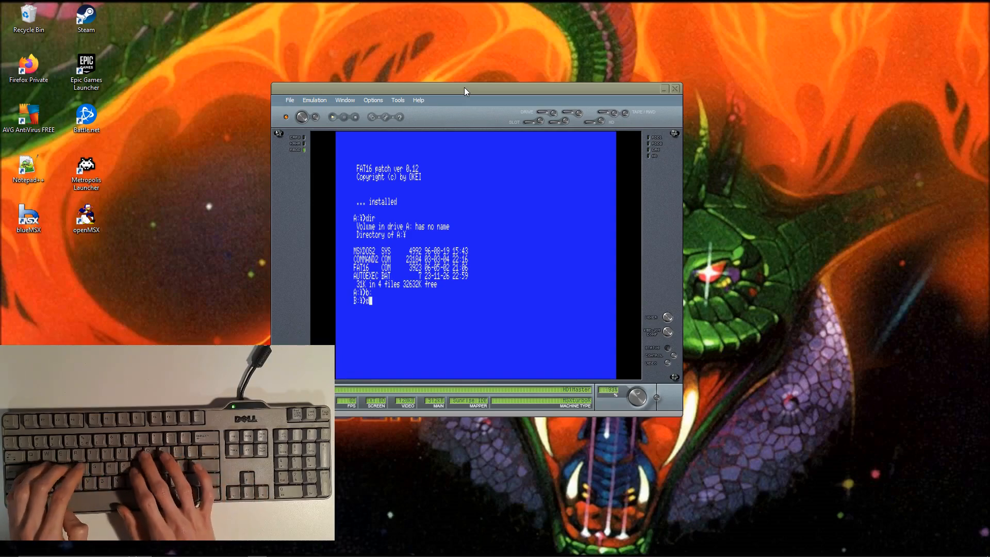
pyautogui.write('dir')
pyautogui.press('Return')
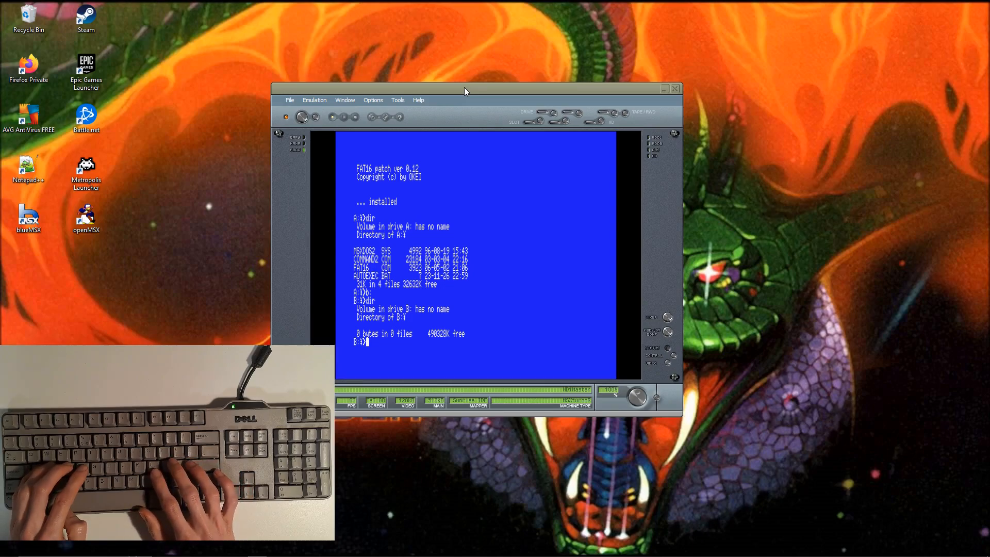
# - Insert the Nextor disk image in Disk Drive A, switch to drive C: and list its directory
pyautogui.click(289, 102)
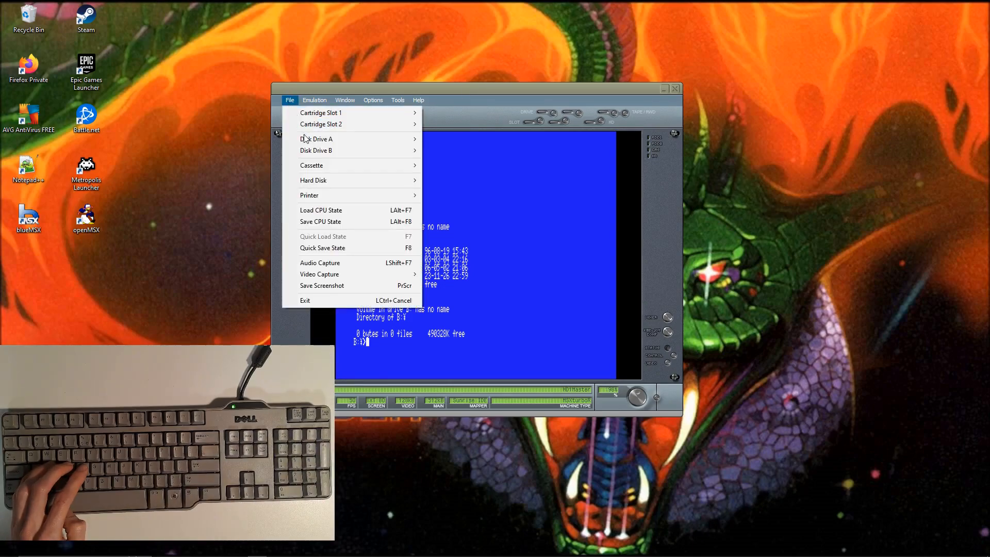
pyautogui.moveTo(325, 139)
pyautogui.click(452, 214)
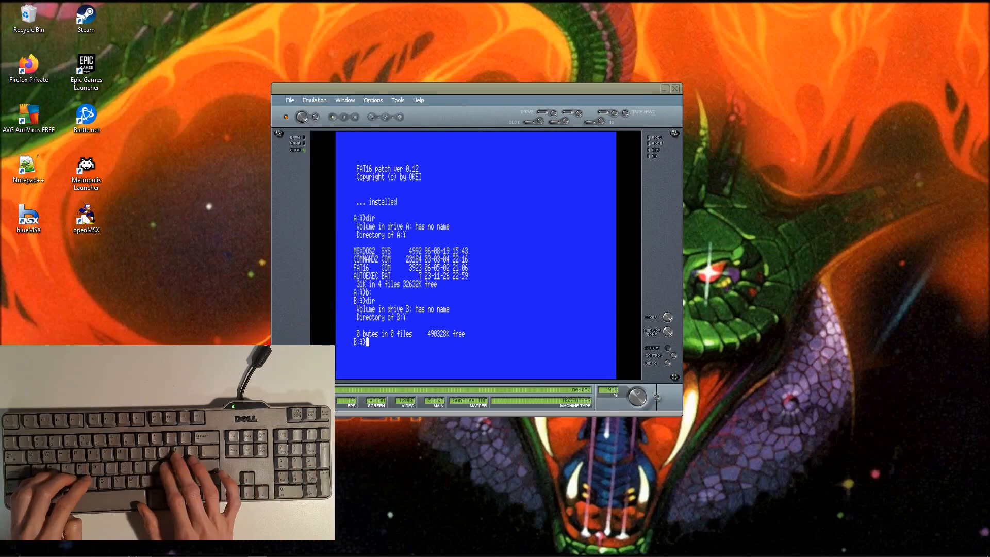
pyautogui.write('c:')
pyautogui.press('Return')
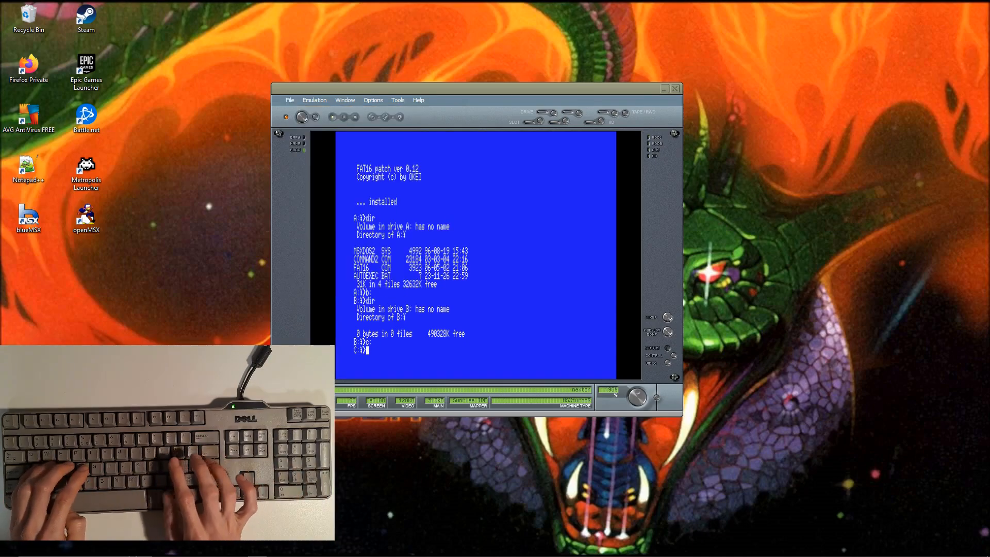
pyautogui.write('dir')
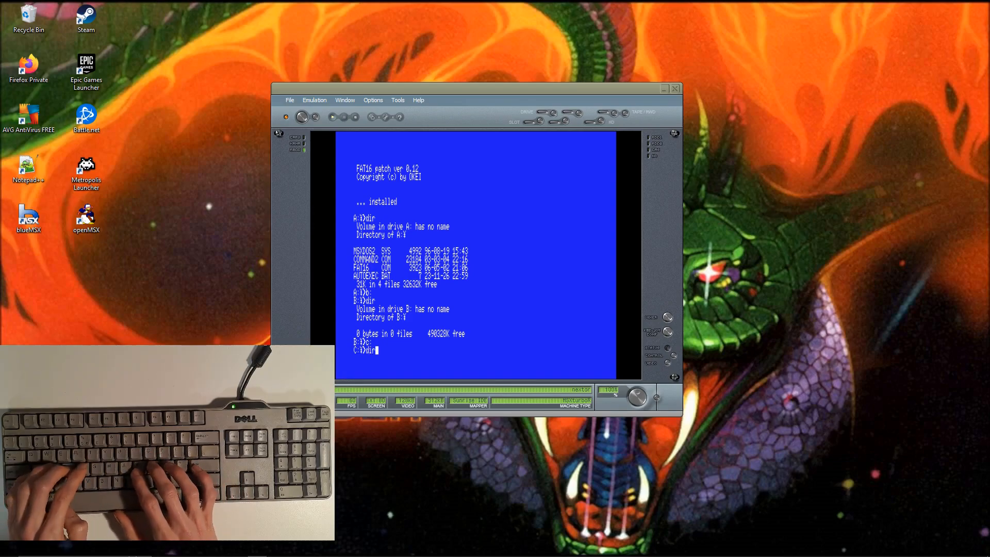
pyautogui.press('Return')
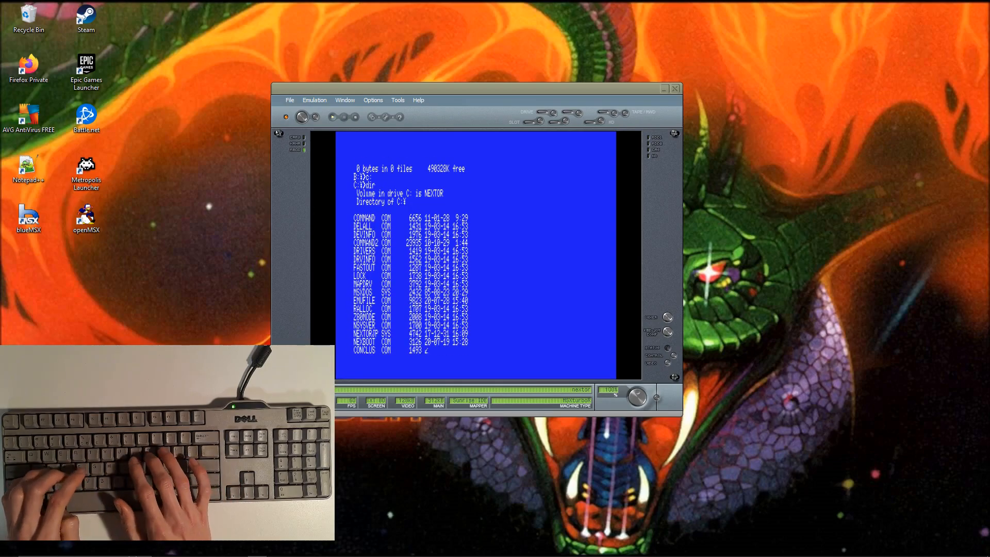
# - Copy nextor.sys and command2.com from drive C: to drive B:
pyautogui.write('copy ')
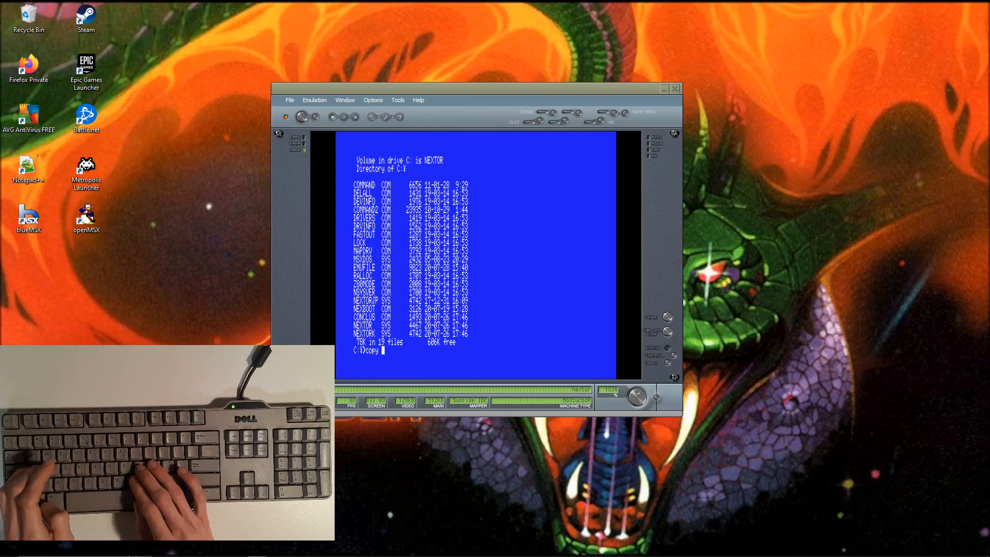
pyautogui.write('nextor.sys b:')
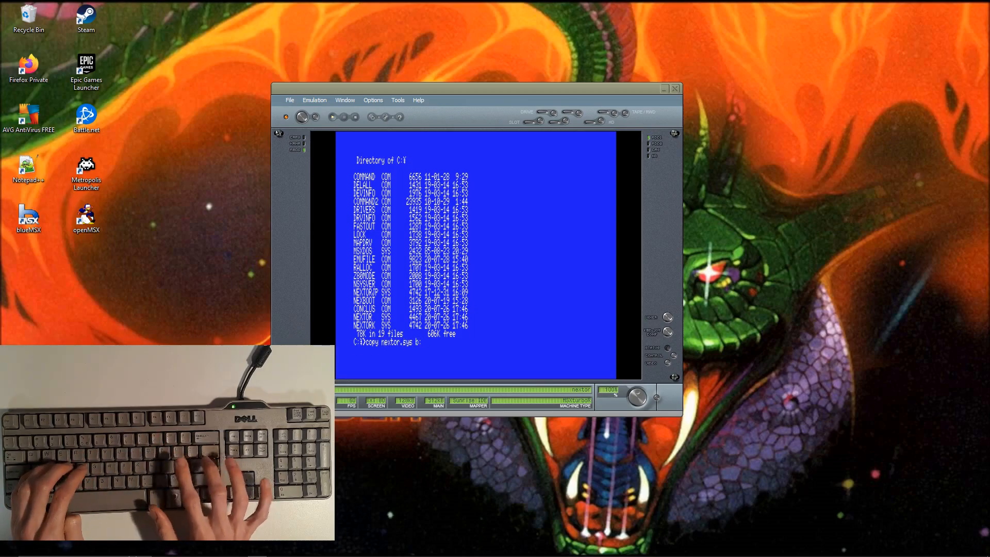
pyautogui.press('Return')
pyautogui.write('cop')
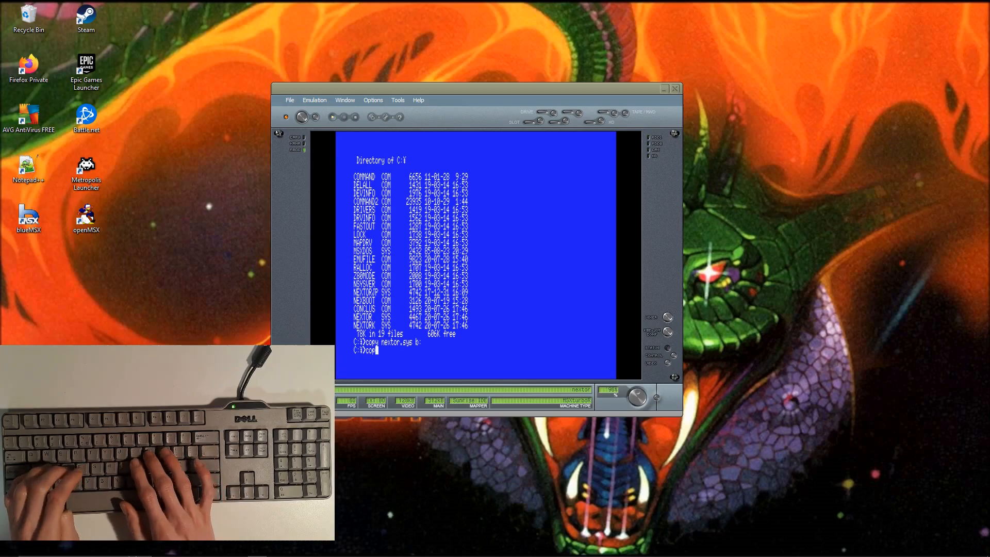
pyautogui.write('y command2.co')
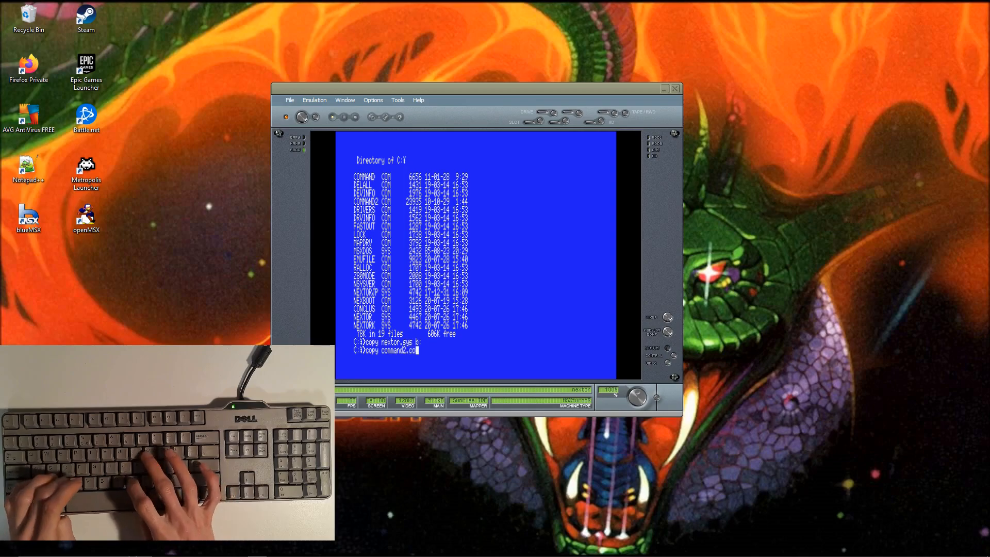
pyautogui.write('m b:')
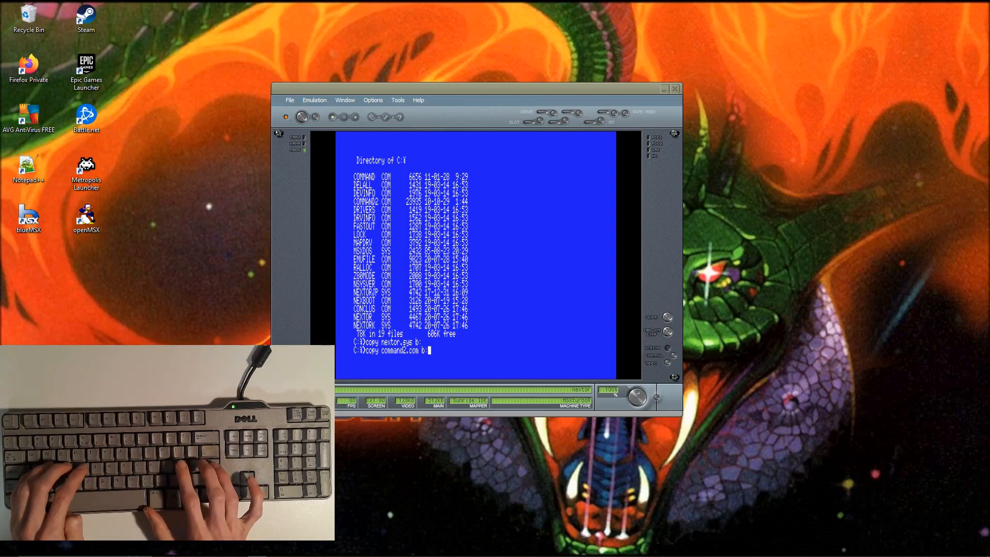
pyautogui.press('Return')
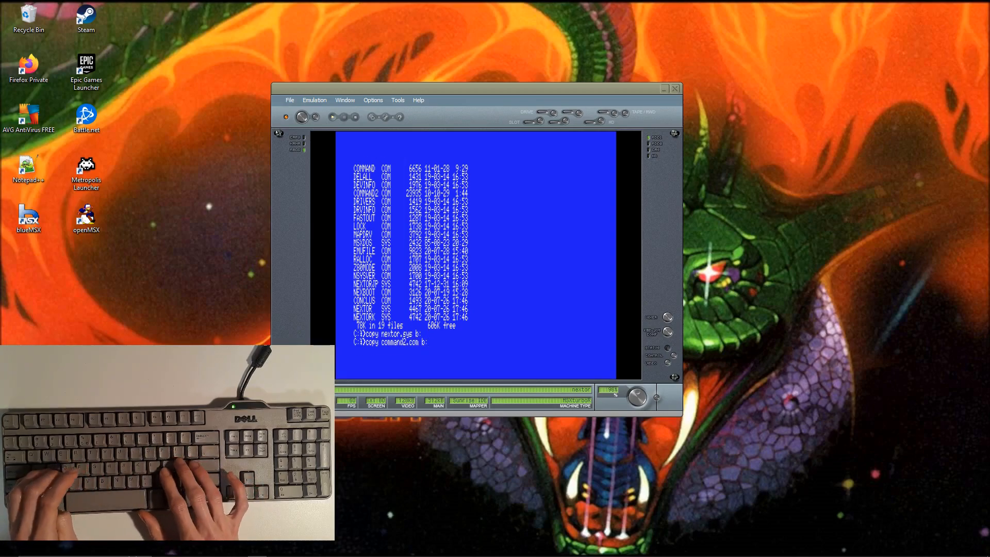
# - Copy nextor.sys from drive C: to drive A:
pyautogui.write('copy ')
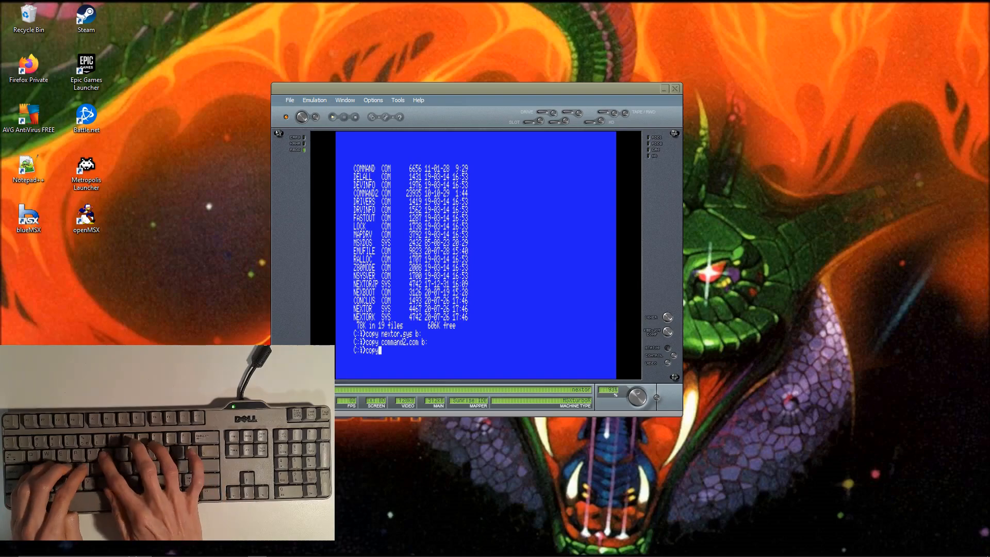
pyautogui.write('nextor.sys a:')
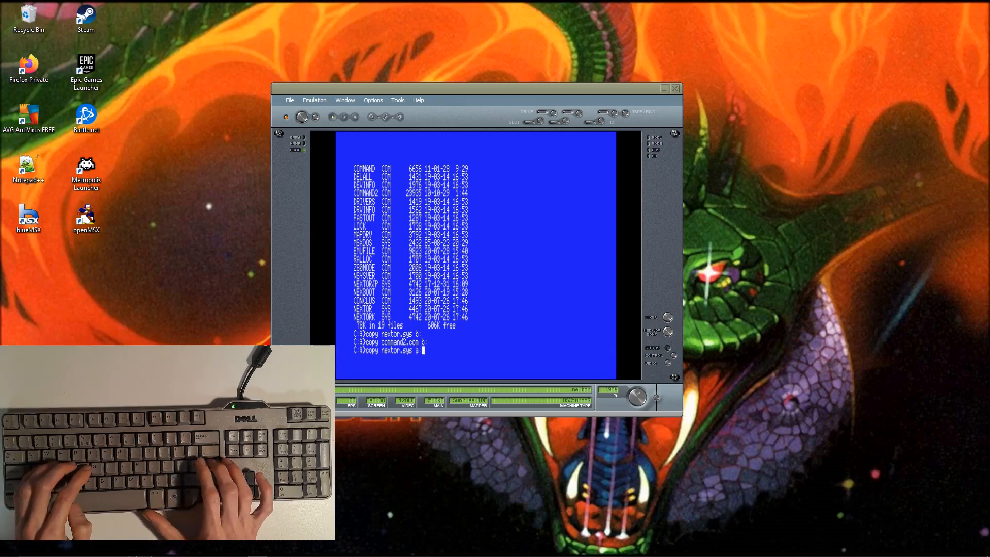
pyautogui.press('Return')
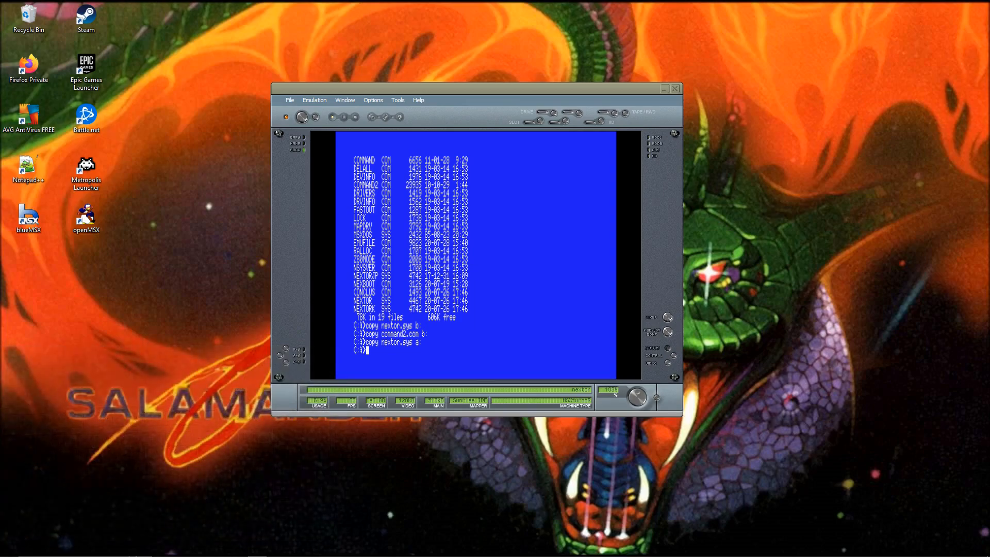
# - Close blueMSX and open ide.xml from the MSXes folder in Notepad
pyautogui.click(676, 89)
pyautogui.hotkey('alt', 'Tab')
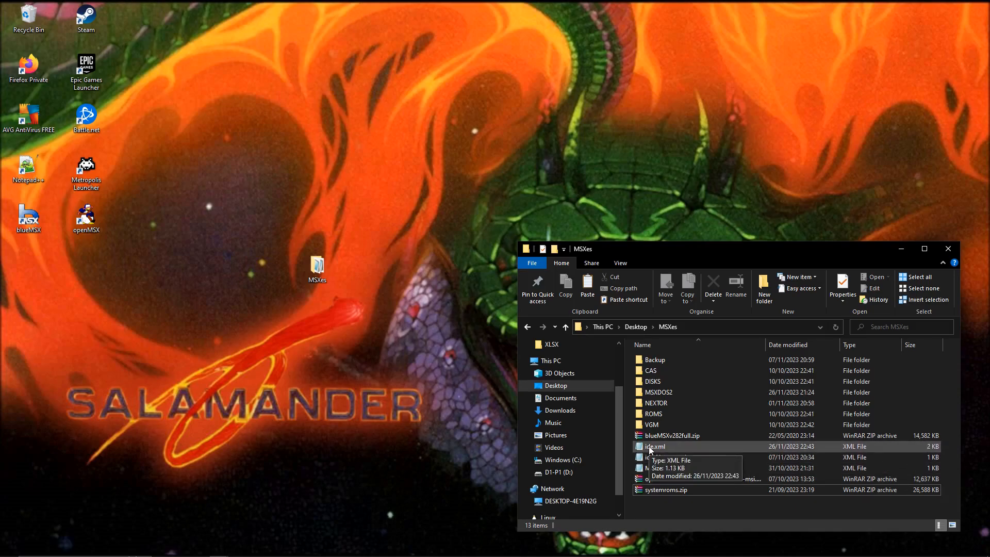
pyautogui.doubleClick(653, 447)
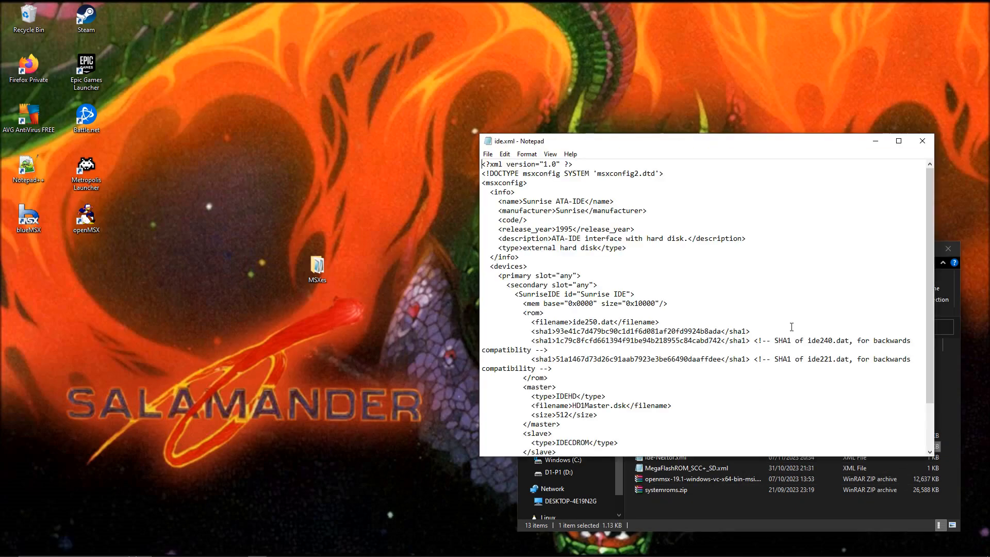
# - Make sure the master drive in ide.xml uses filename HD1Master.dsk and size 512, then save and close the file
pyautogui.click(563, 415)
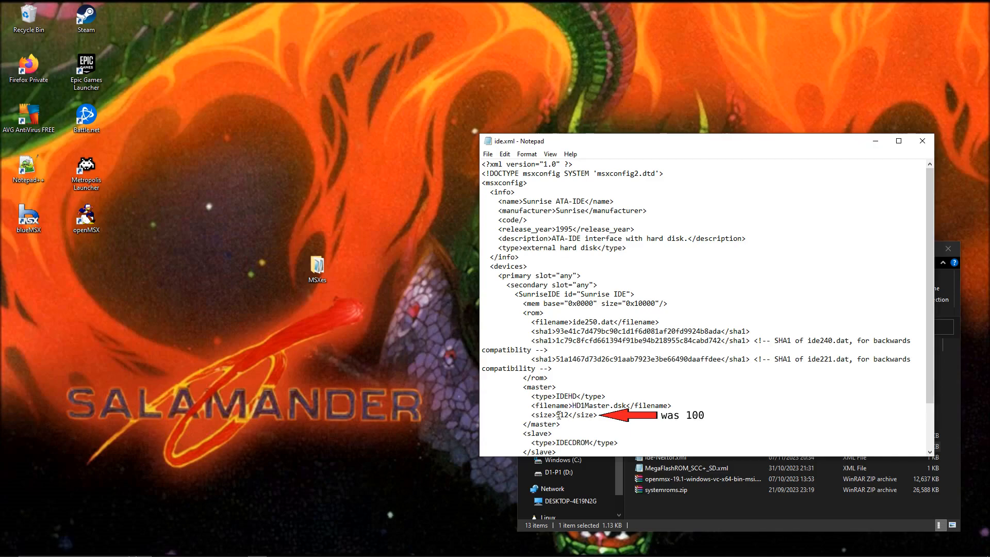
pyautogui.moveTo(572, 406); pyautogui.dragTo(618, 408)
pyautogui.click(619, 407)
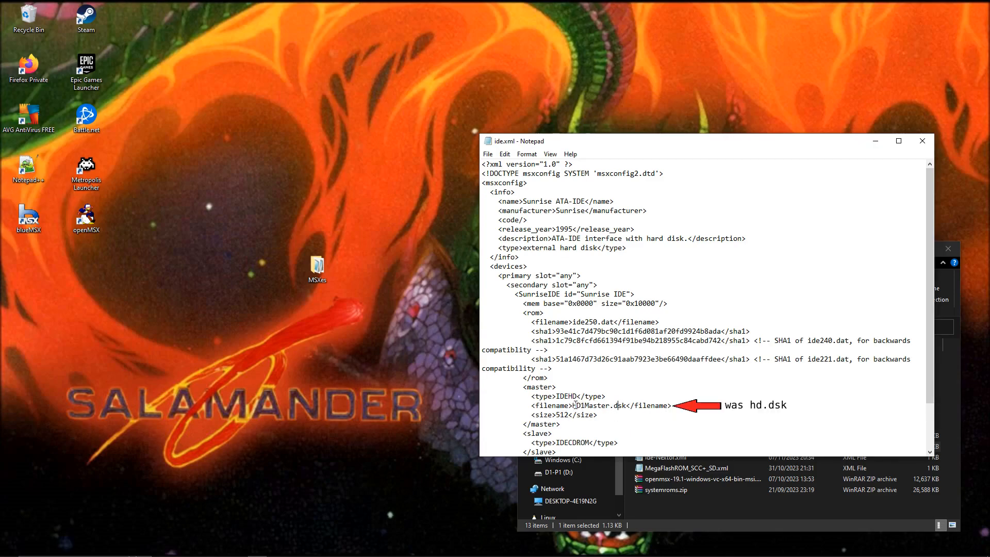
pyautogui.moveTo(572, 406); pyautogui.dragTo(626, 405)
pyautogui.click(615, 413)
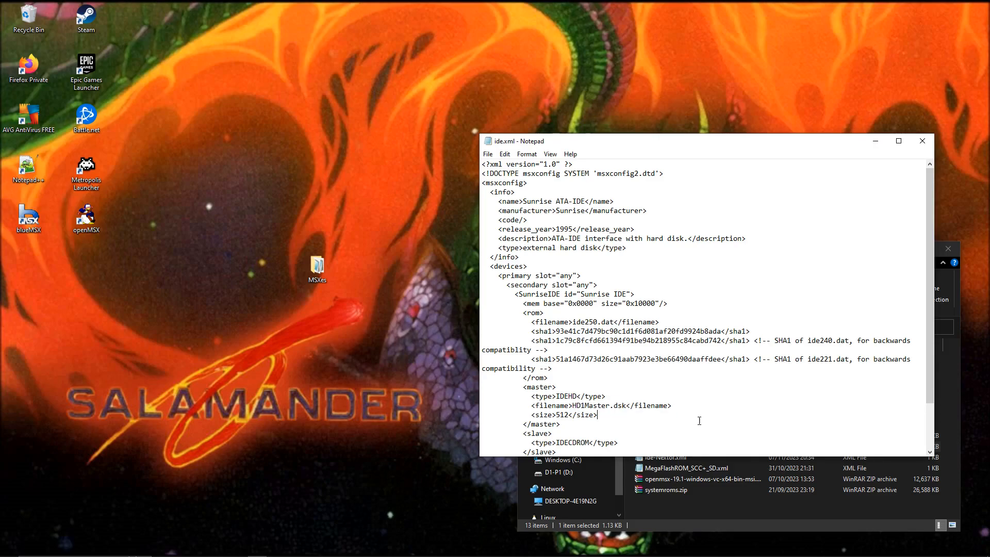
pyautogui.click(487, 154)
pyautogui.click(520, 202)
pyautogui.click(922, 141)
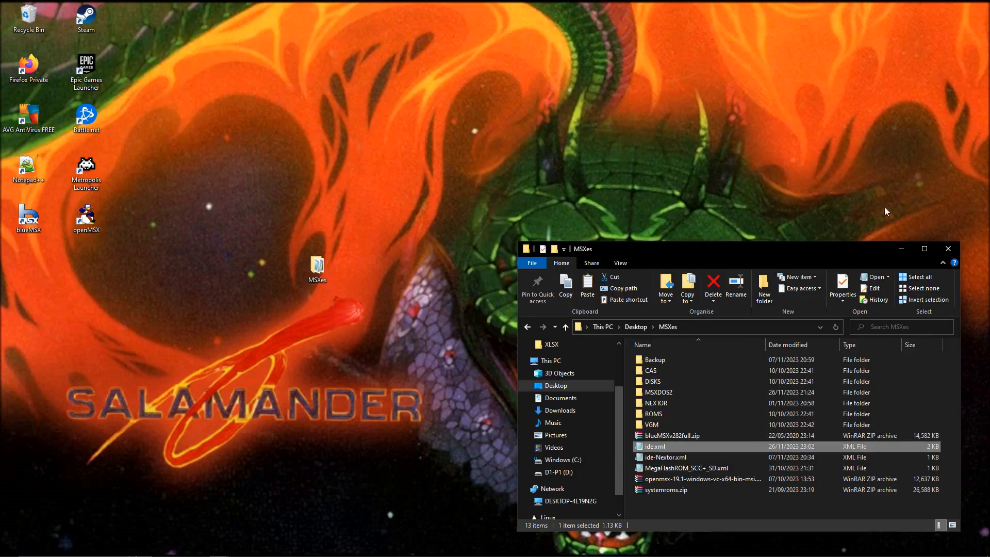
# - Copy ide.xml from the MSXes folder and open the Program Files\Emulators\openMSX\share\extensions folder on drive C:
pyautogui.rightClick(671, 445)
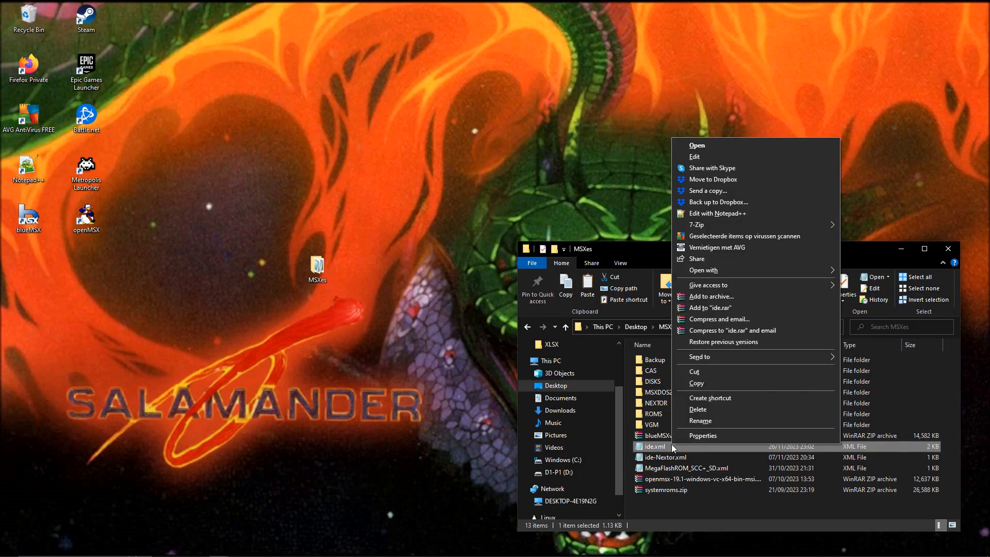
pyautogui.click(700, 382)
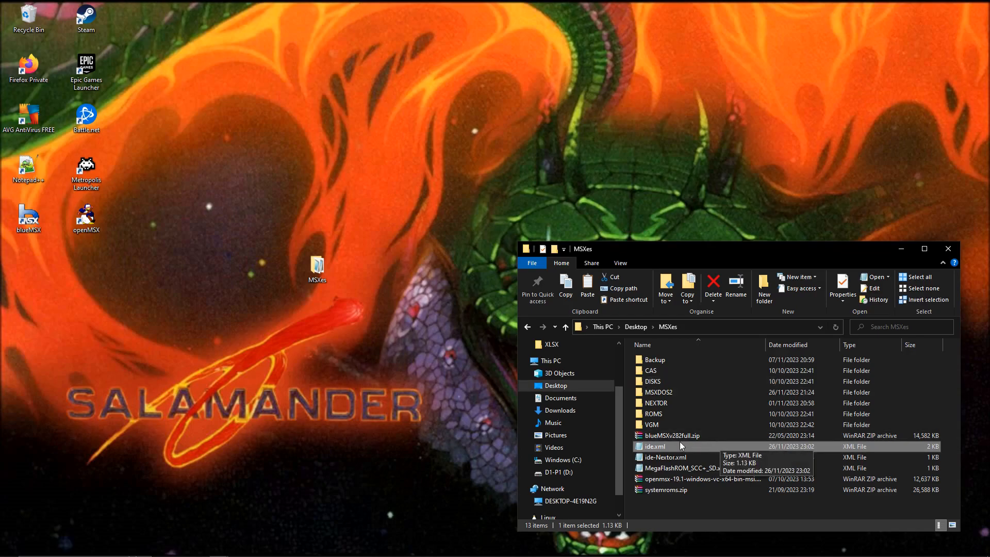
pyautogui.click(561, 459)
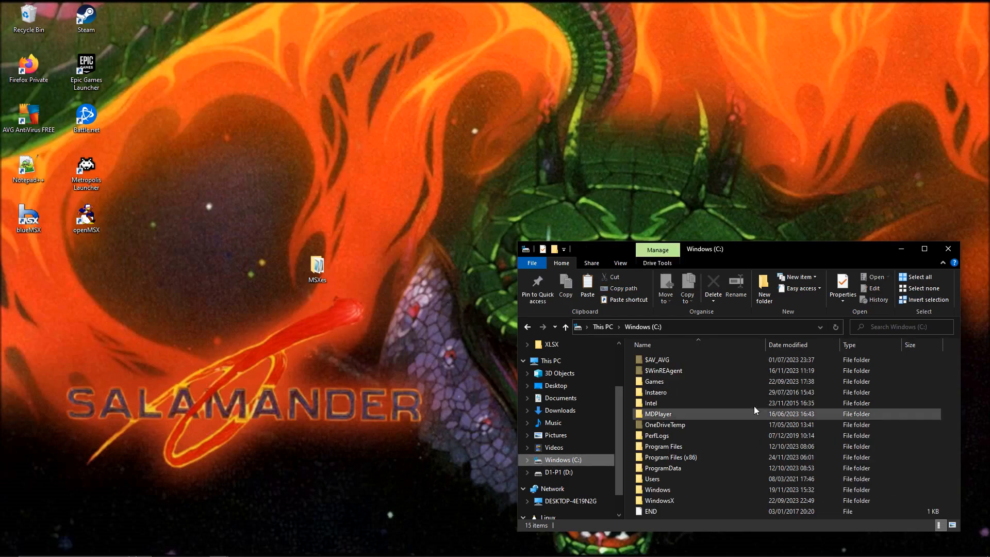
pyautogui.doubleClick(670, 446)
pyautogui.doubleClick(661, 458)
pyautogui.click(660, 371)
pyautogui.doubleClick(660, 371)
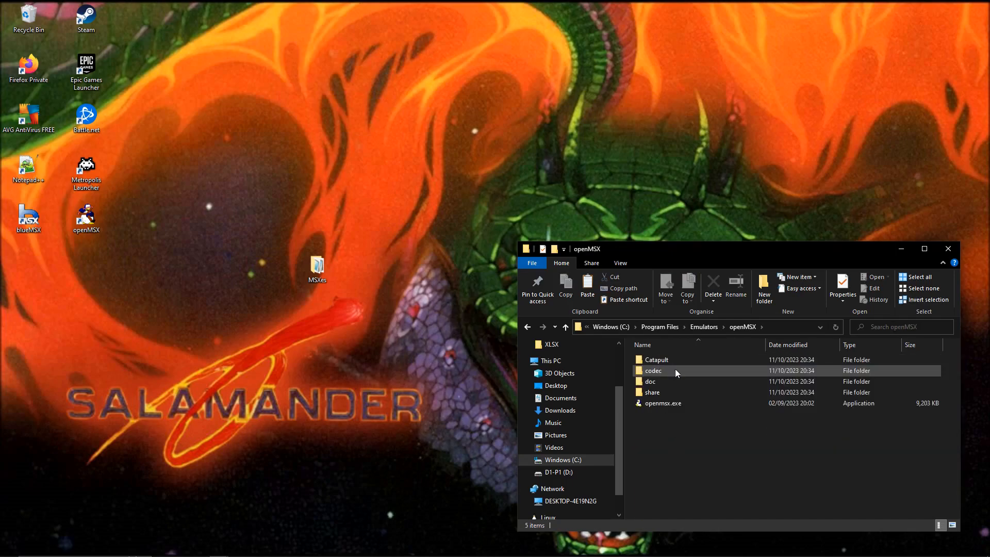
pyautogui.doubleClick(666, 395)
pyautogui.doubleClick(663, 361)
pyautogui.scroll(-7, 712, 453)
# - Paste ide.xml into the extensions folder, replacing the existing file, and minimize the folder window
pyautogui.rightClick(700, 448)
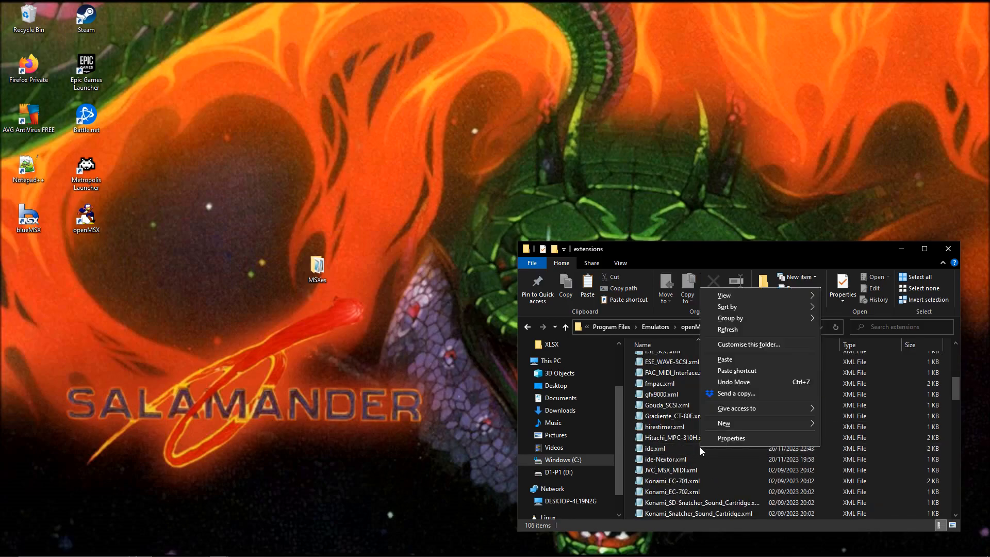
pyautogui.click(728, 363)
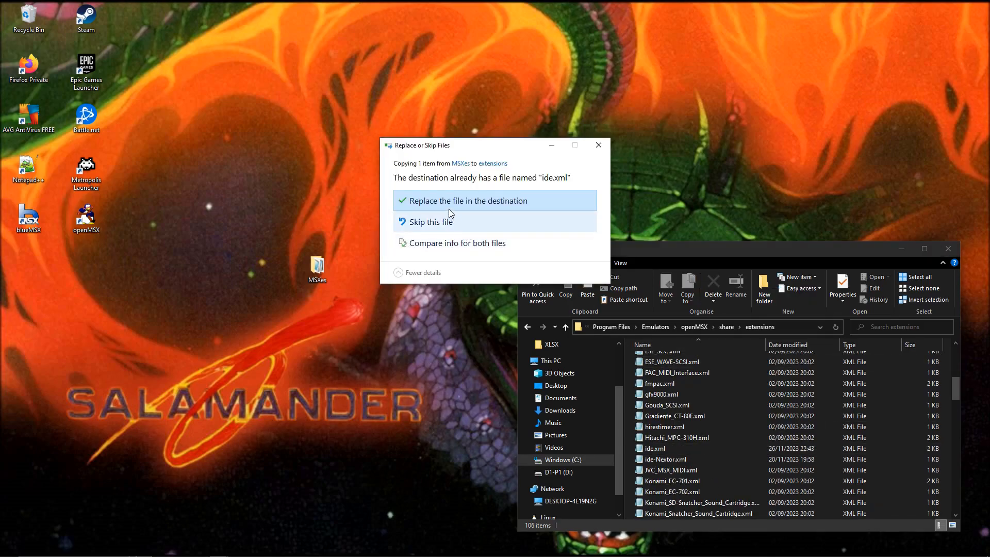
pyautogui.click(464, 203)
pyautogui.click(468, 216)
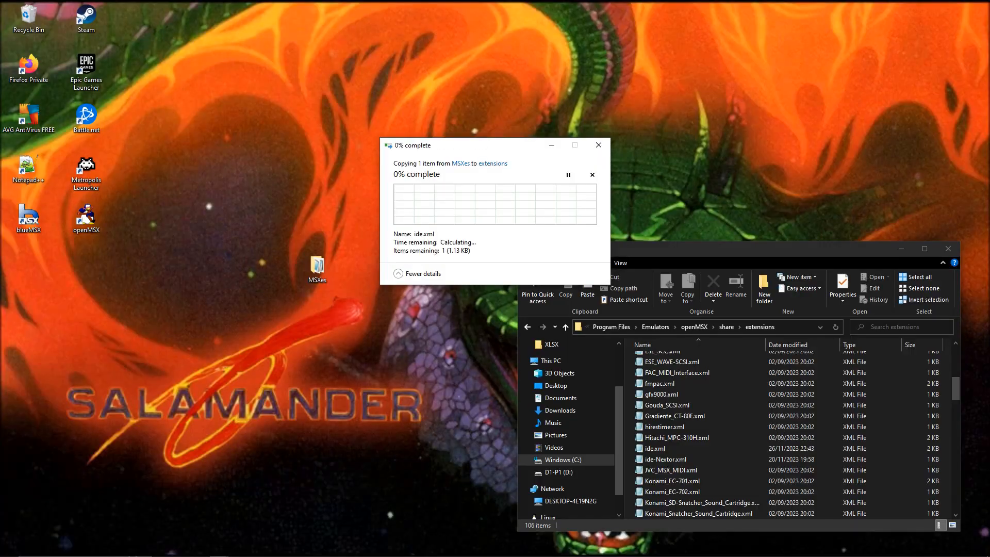
pyautogui.click(437, 338)
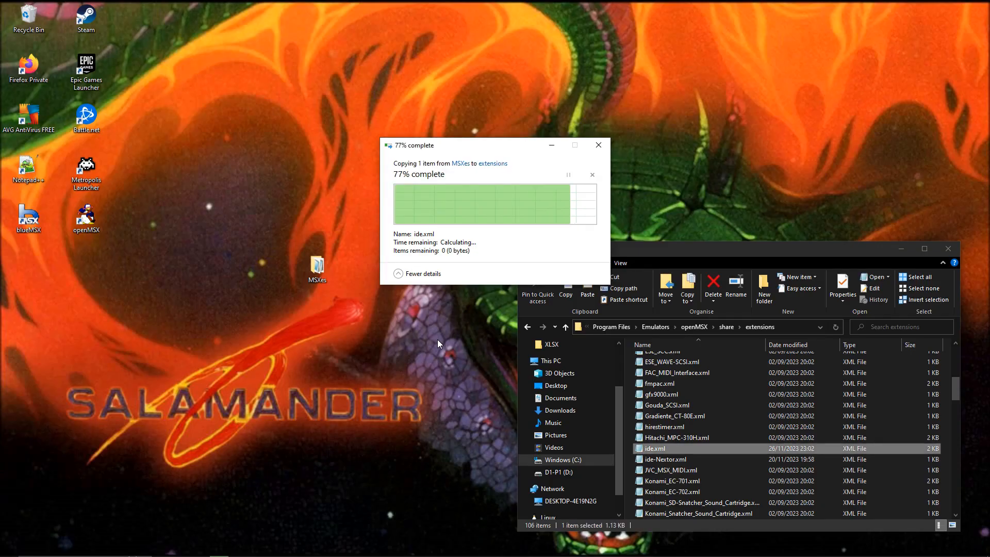
pyautogui.click(768, 373)
pyautogui.click(901, 249)
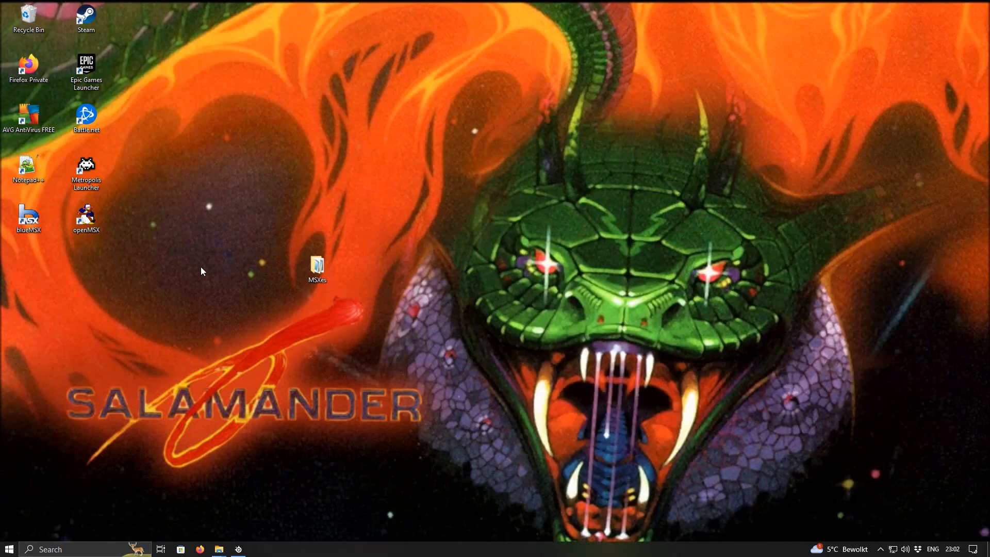
# - Launch openMSX Catapult and start the Panasonic FS-A1GT with the ide and MegaFlashROM SCC+ SD extensions selected
pyautogui.doubleClick(94, 217)
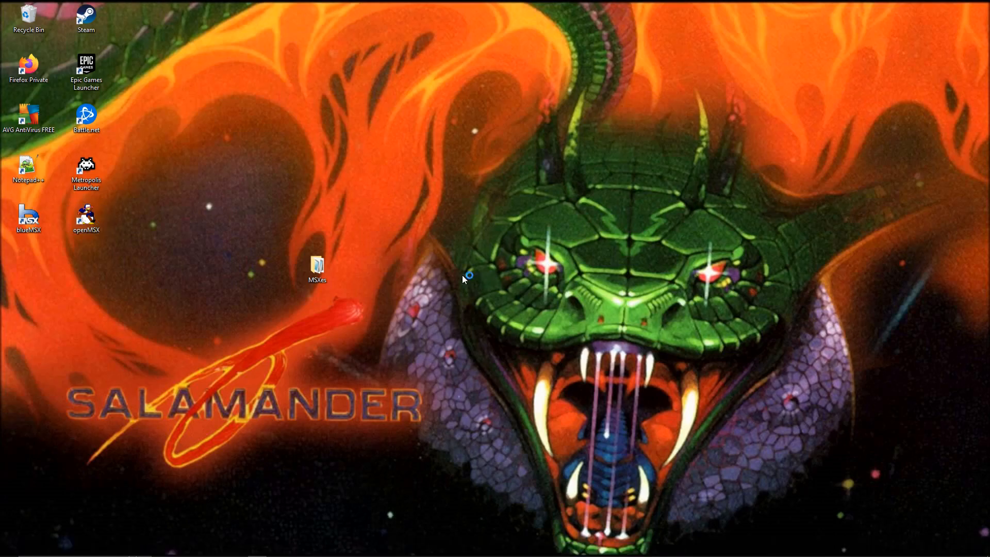
pyautogui.moveTo(259, 55); pyautogui.dragTo(477, 122)
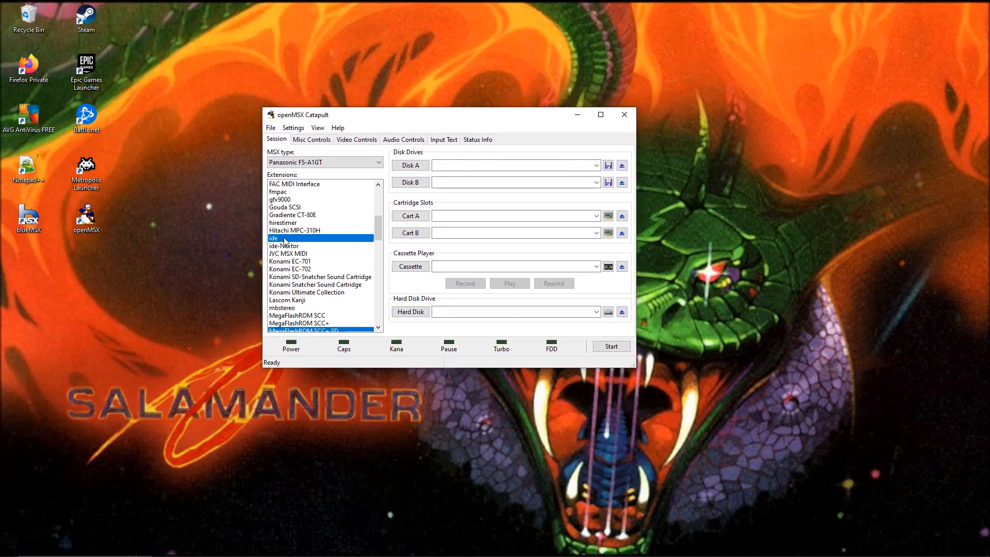
pyautogui.scroll(-2, 286, 242)
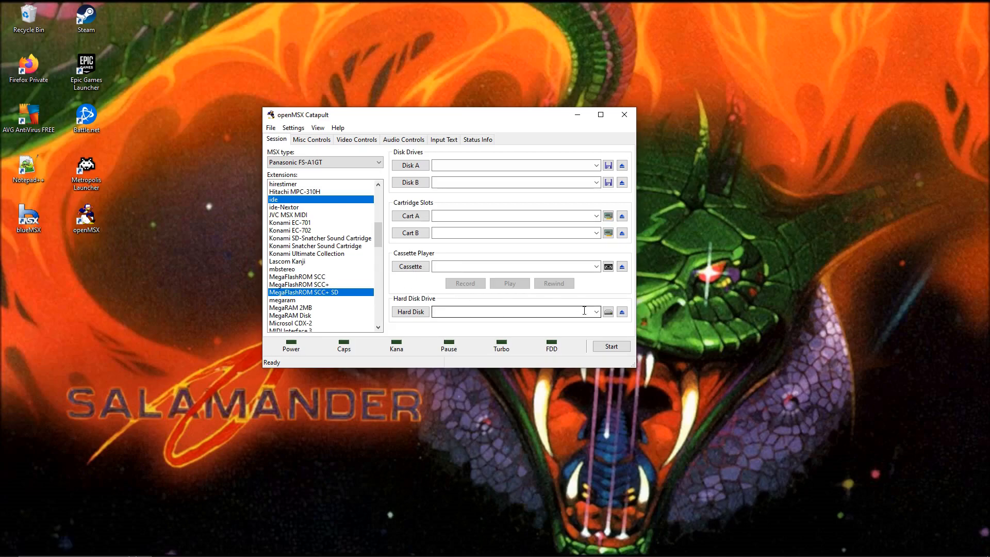
pyautogui.click(607, 350)
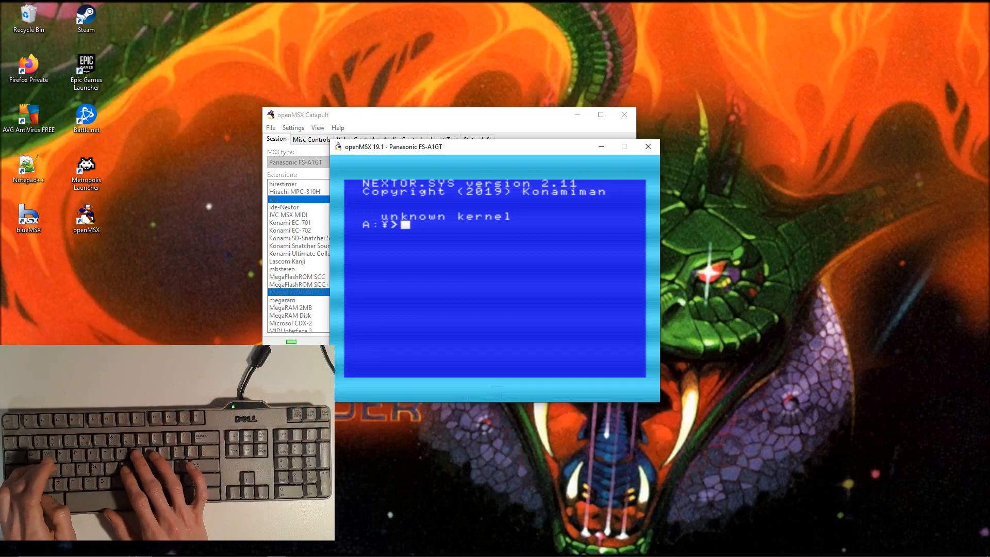
# - List the directories of drive A: and drive B: at the emulated MSX's command prompt
pyautogui.write('dir')
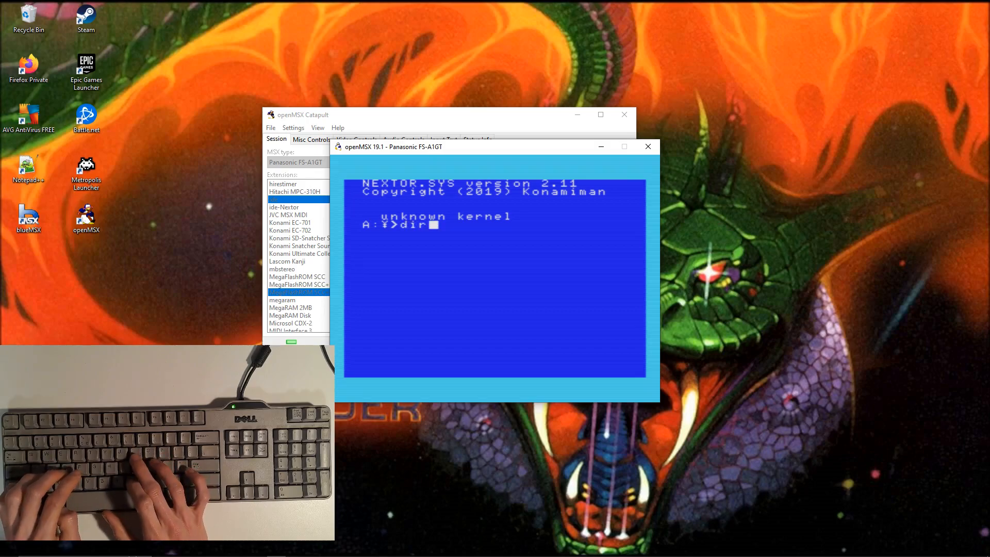
pyautogui.press('Return')
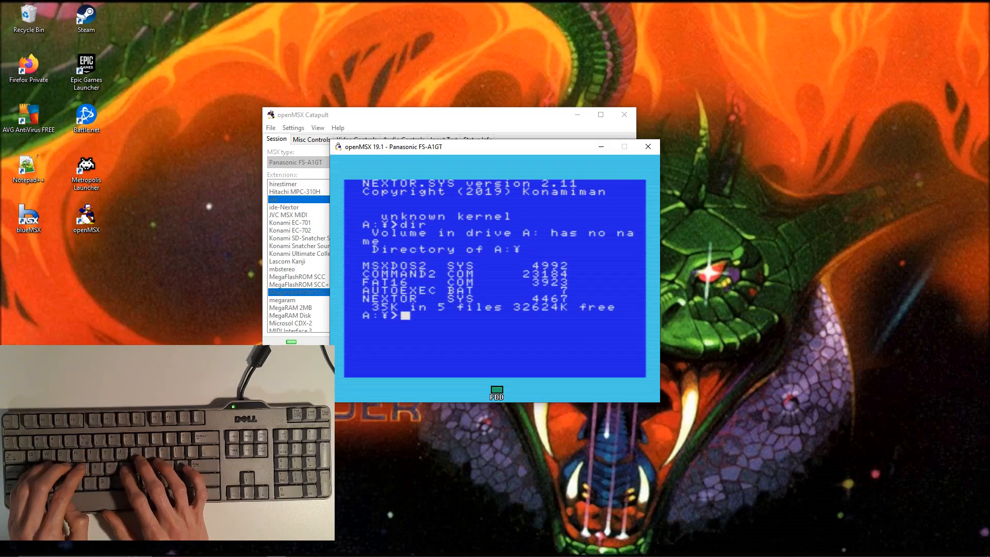
pyautogui.write('b')
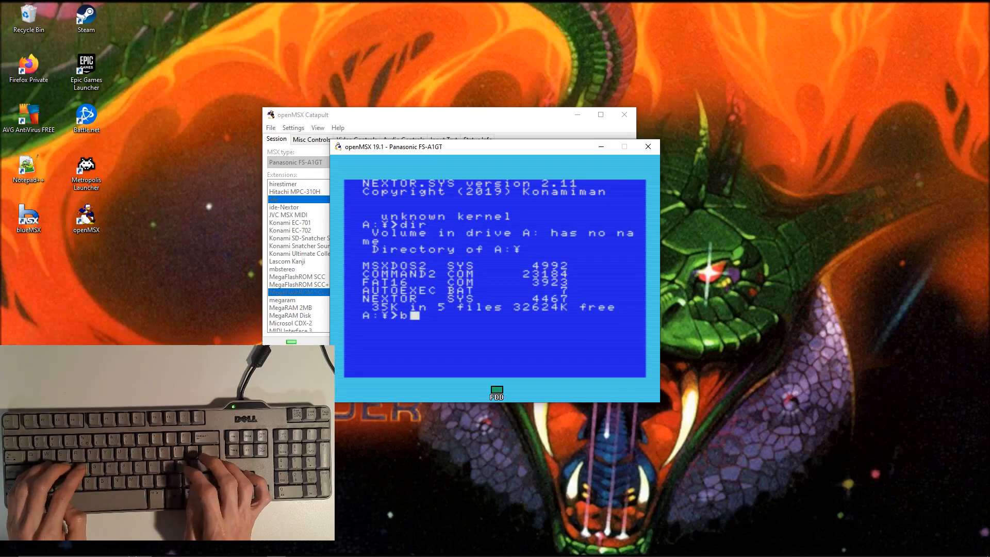
pyautogui.write(':')
pyautogui.press('Return')
pyautogui.write('dir')
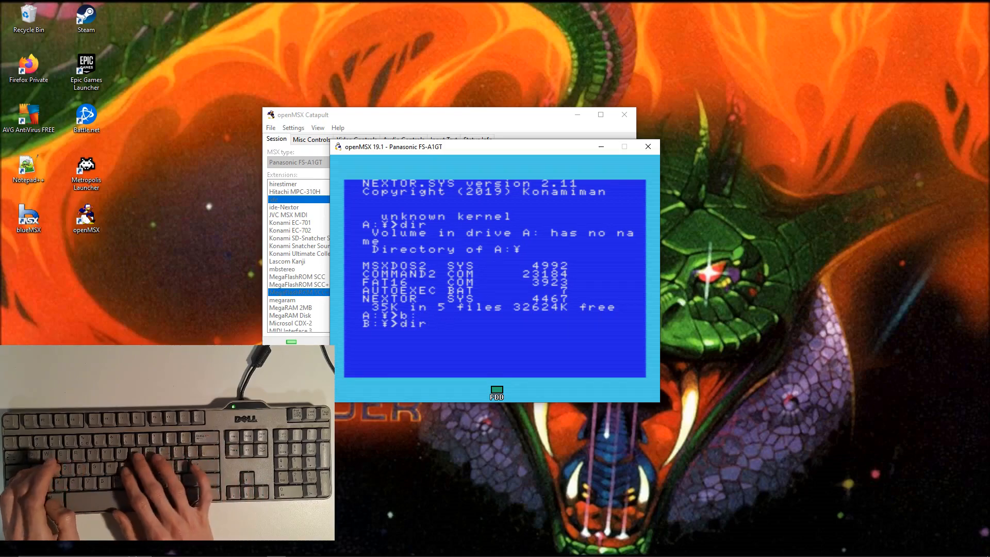
pyautogui.press('Return')
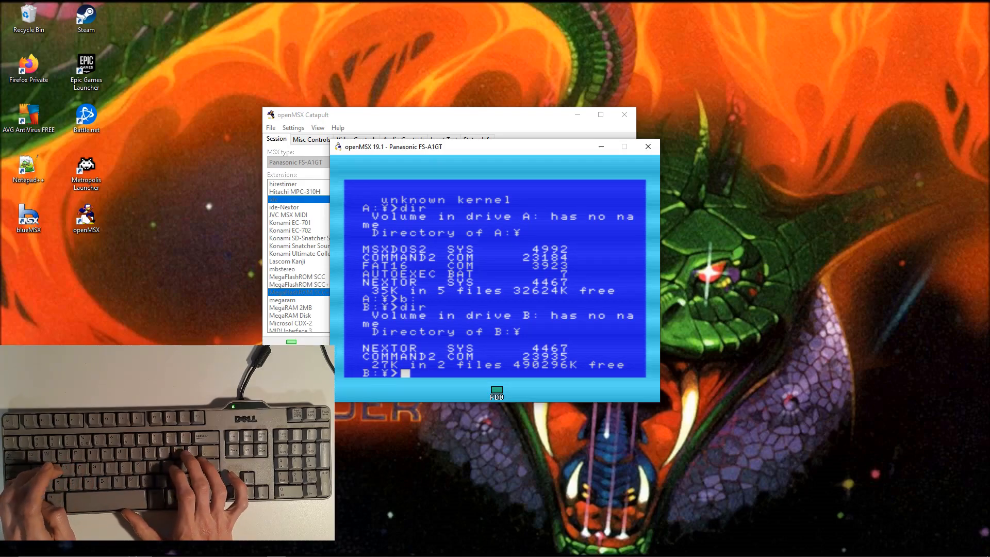
# - Switch to drive D: and list its directory
pyautogui.write('d:')
pyautogui.press('Return')
pyautogui.write('dir')
pyautogui.press('Return')
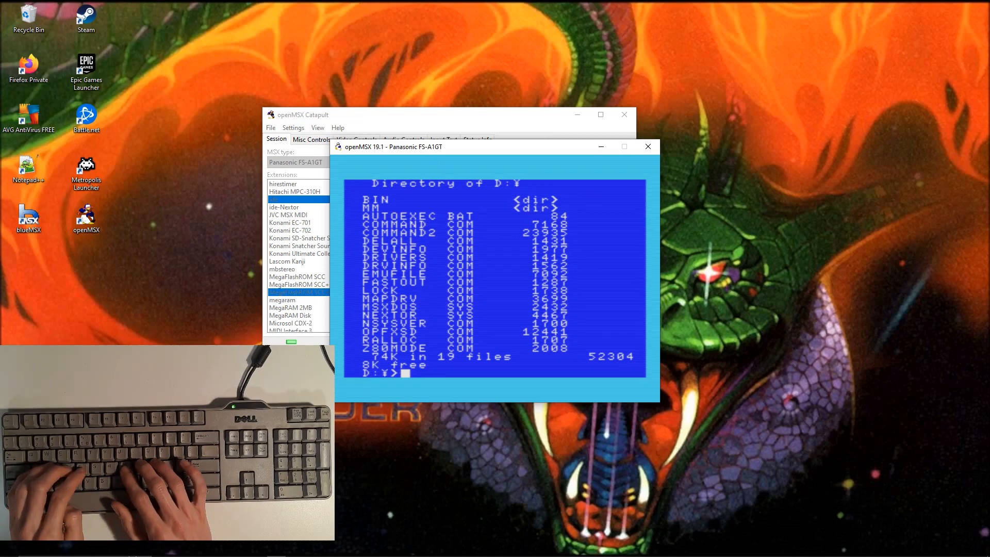
# - Change to the mm directory on drive D: and run the mm file manager
pyautogui.write('cd mm')
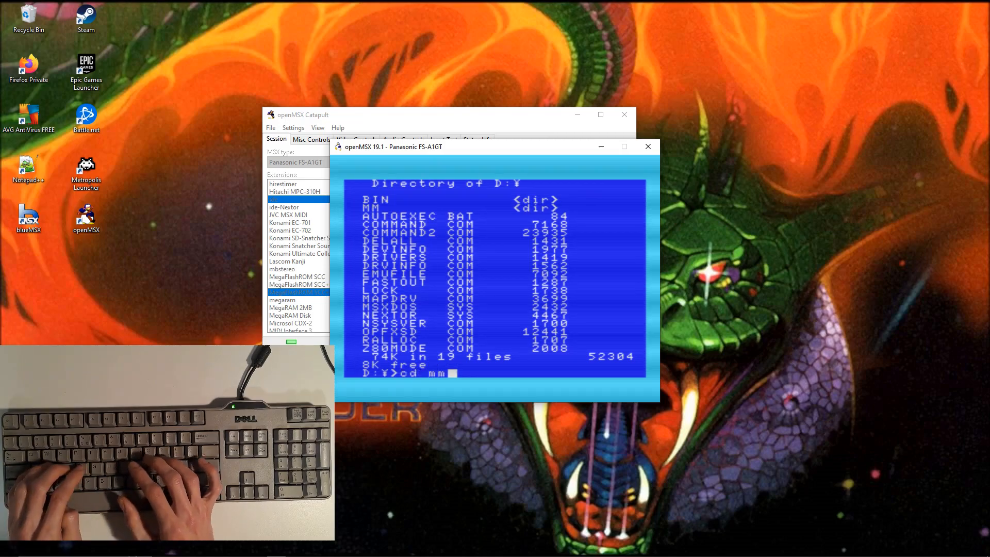
pyautogui.press('Return')
pyautogui.write('mm')
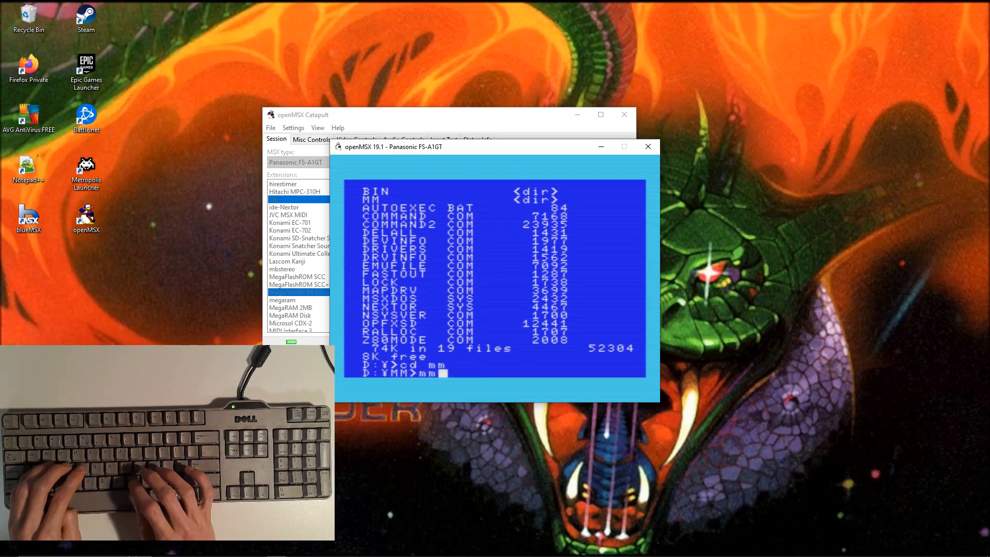
pyautogui.press('Return')
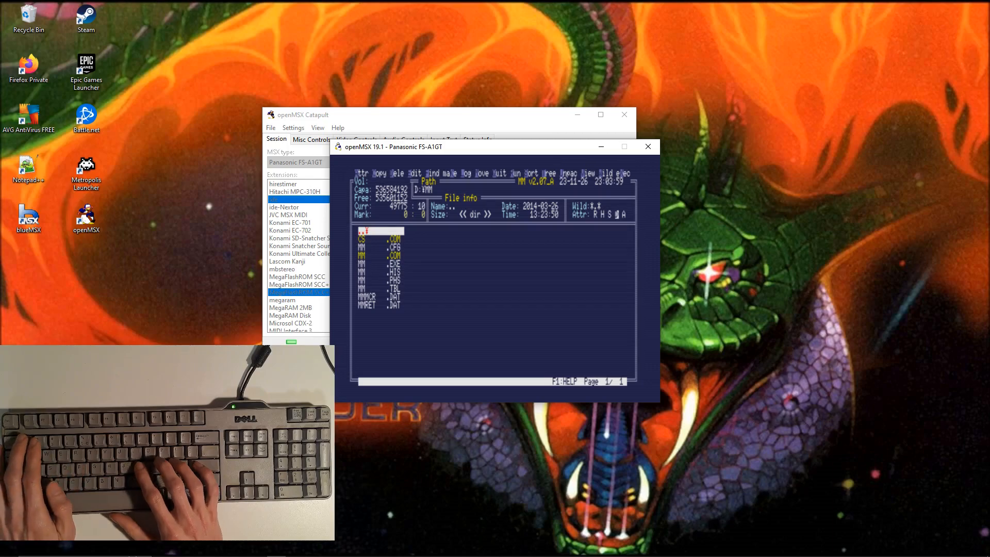
# - Go up to the root directory of drive D: in MM and browse through its files
pyautogui.press('Return')
pyautogui.press('Up')
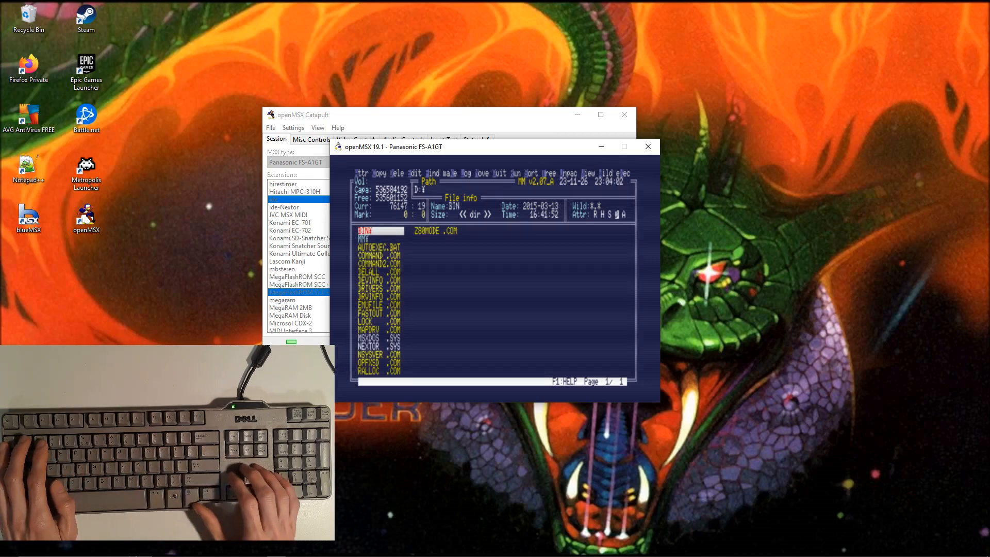
pyautogui.press('Down')
pyautogui.press('Down')
pyautogui.press('Down')
pyautogui.press('Down')
pyautogui.press('Down')
pyautogui.press('Down')
pyautogui.press('Down')
pyautogui.press('Down')
pyautogui.press('Down')
pyautogui.press('Down')
pyautogui.press('Down')
pyautogui.press('Down')
pyautogui.press('Down')
pyautogui.press('Down')
pyautogui.press('Down')
pyautogui.press('Down')
pyautogui.press('Down')
pyautogui.press('Down')
pyautogui.press('Up')
pyautogui.press('Up')
pyautogui.press('Up')
pyautogui.press('Up')
pyautogui.press('Up')
pyautogui.press('Up')
pyautogui.press('Up')
pyautogui.press('Up')
pyautogui.press('Up')
pyautogui.press('Up')
pyautogui.press('Up')
pyautogui.press('Up')
pyautogui.press('Up')
pyautogui.press('Up')
pyautogui.press('Up')
pyautogui.press('Up')
pyautogui.press('Up')
pyautogui.press('Up')
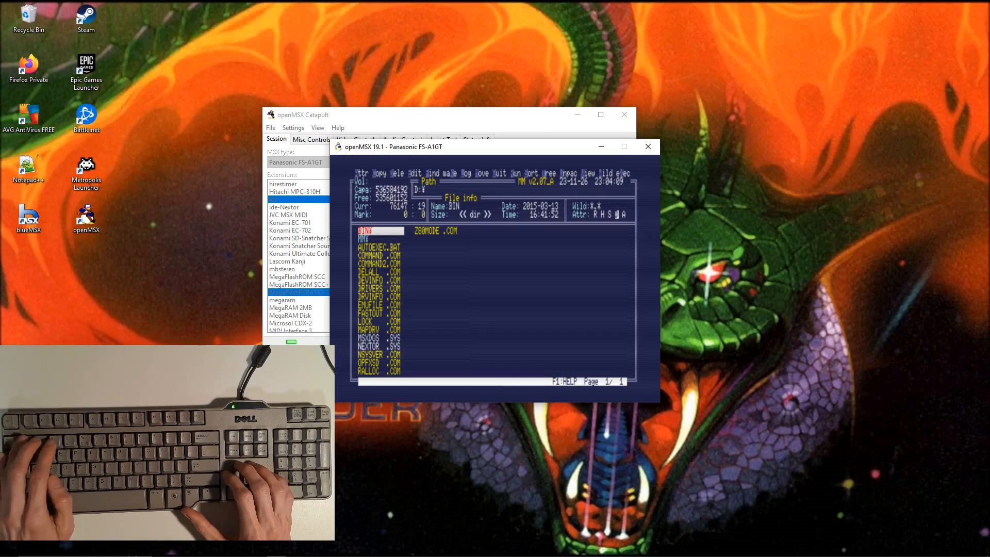
# - Switch MM to drive A: and look through the files on the FAT12 partition
pyautogui.press('1')
pyautogui.press('Down')
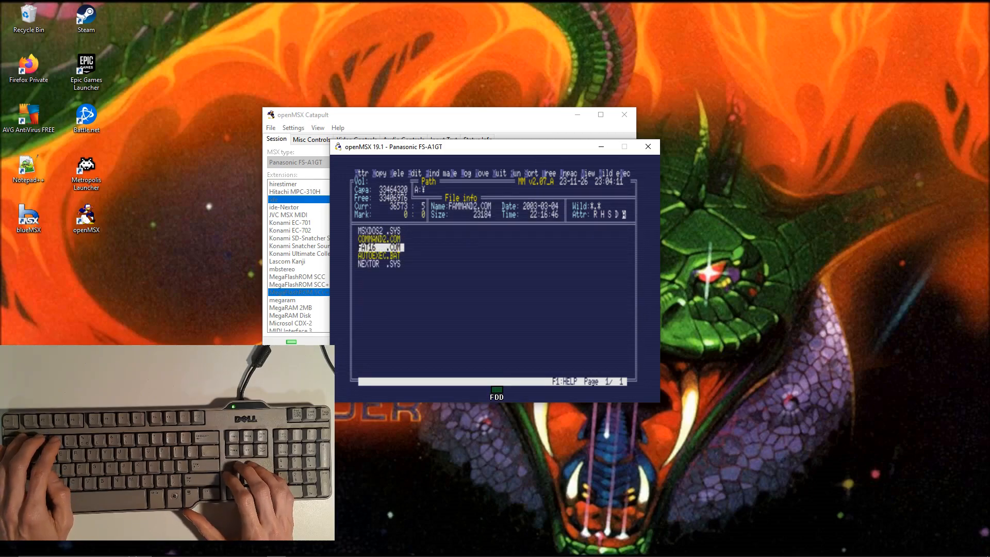
pyautogui.press('Down')
pyautogui.press('Down')
pyautogui.press('Up')
pyautogui.press('Up')
pyautogui.press('Up')
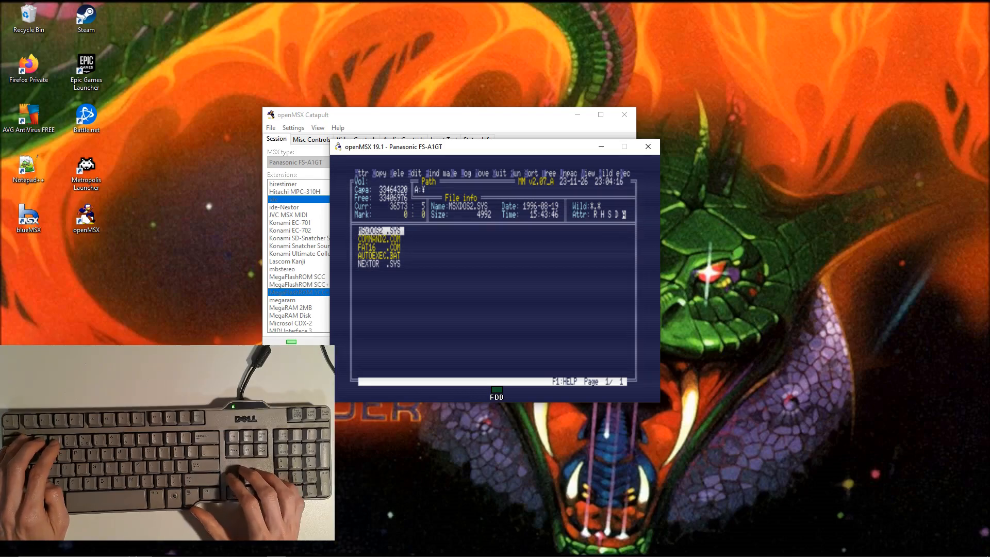
# - Switch MM to drive B: and examine the NEXTOR.SYS and COMMAND2.COM entries on the FAT16 partition
pyautogui.press('2')
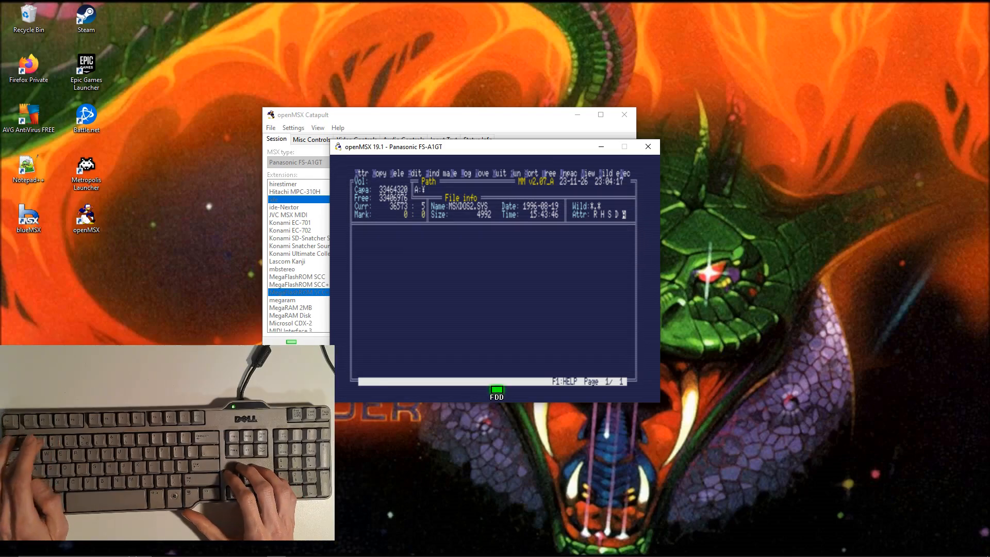
pyautogui.press('Down')
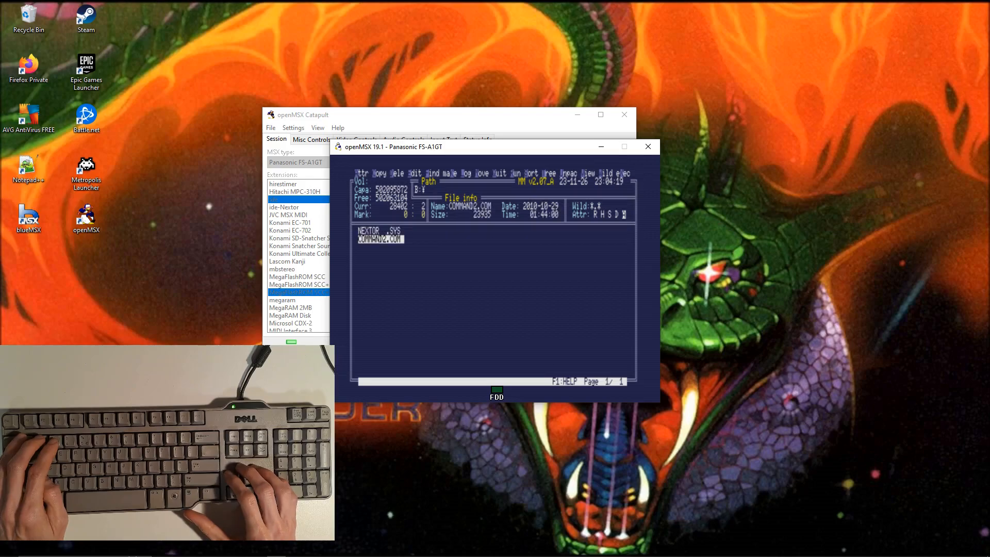
pyautogui.press('Up')
pyautogui.press('Down')
pyautogui.press('Up')
pyautogui.press('Down')
pyautogui.press('Up')
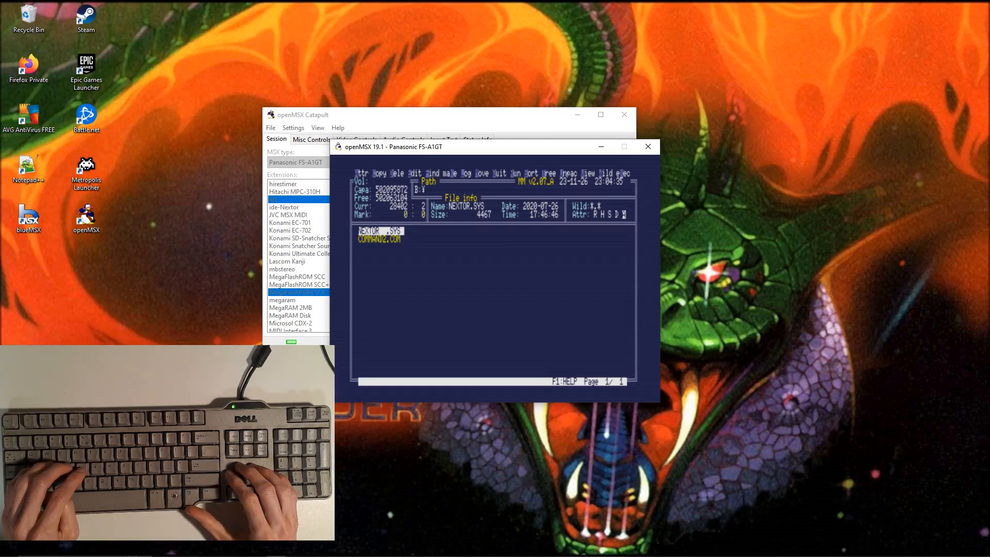
pyautogui.press('Down')
pyautogui.press('Up')
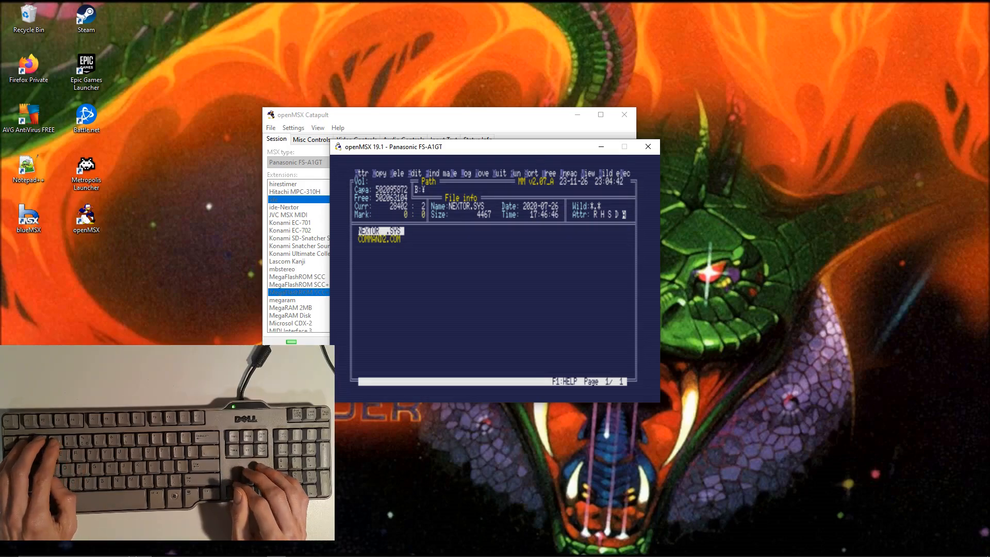
pyautogui.press('Down')
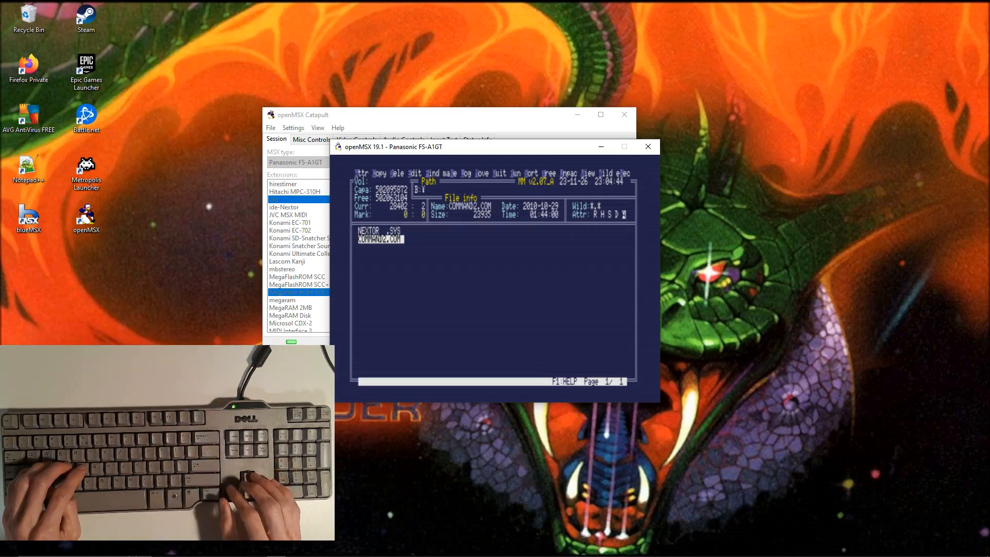
# - Quit MM, switch to drive A: and display the system version information with ver
pyautogui.press('q')
pyautogui.press('Return')
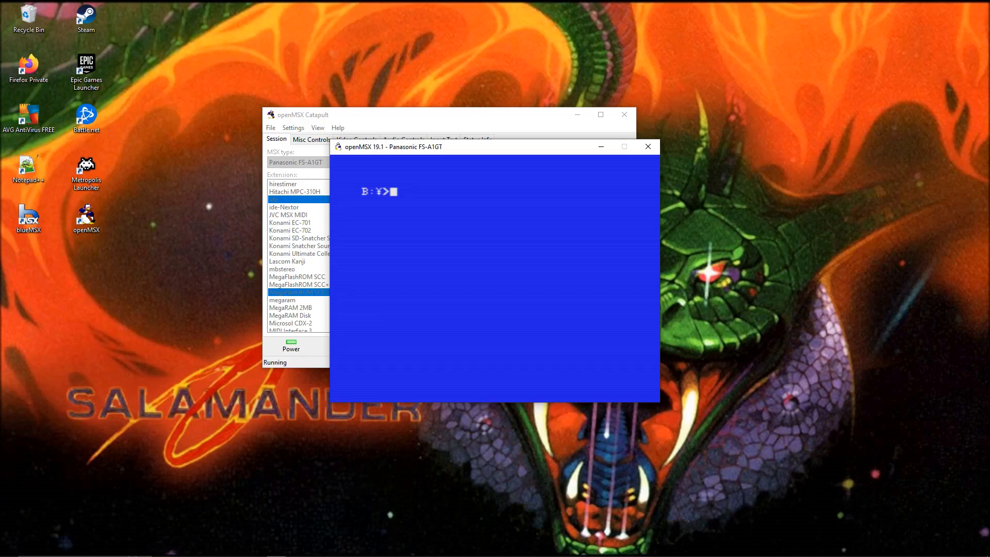
pyautogui.write('a:')
pyautogui.press('Return')
pyautogui.write('ver')
pyautogui.press('Return')
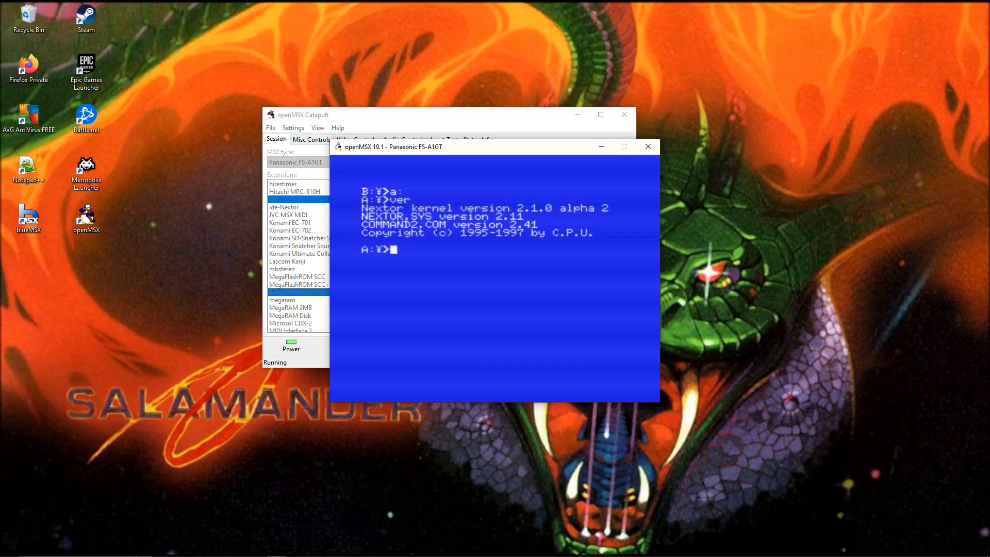